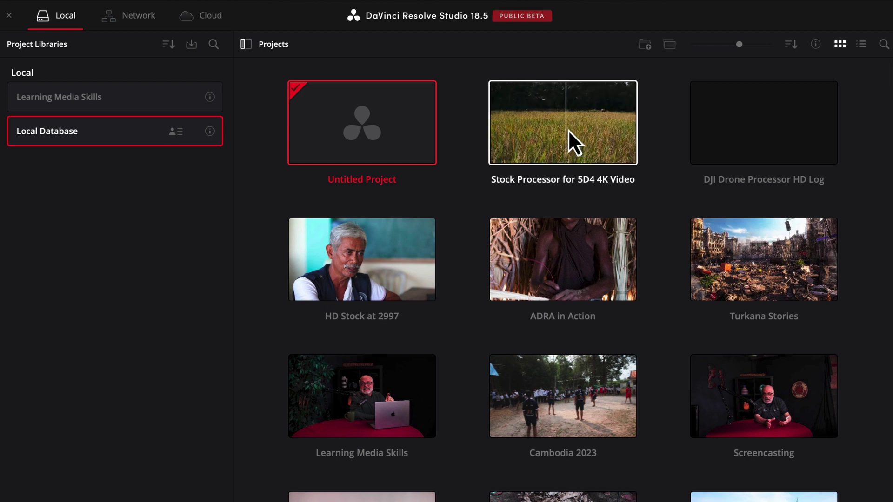
Step: Open the Stock Processor for 5D4 4K Video project and confirm its 4096 x 2160 DCI, 29.97 fps settings
double_click(572, 130)
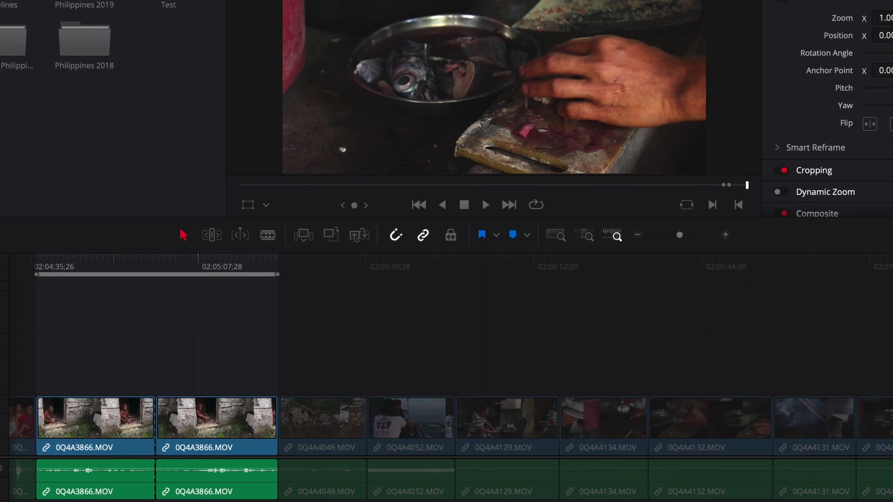
left_click(0, 0)
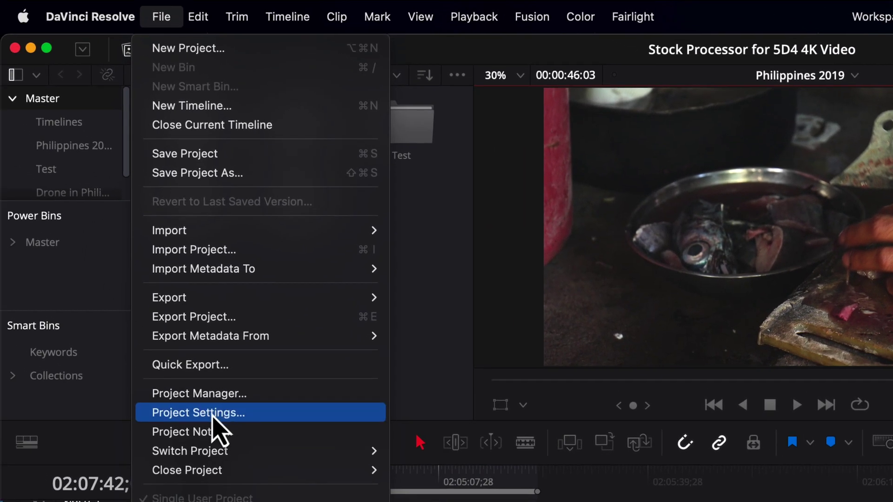
left_click(212, 414)
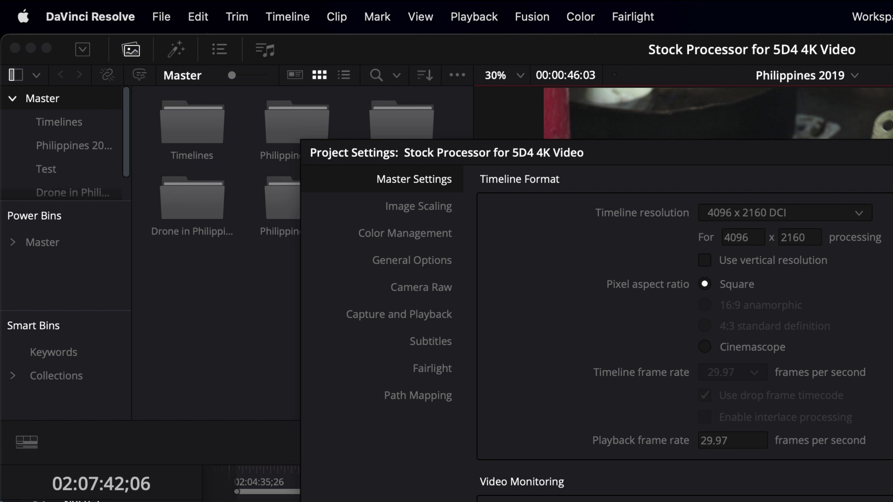
key("Return")
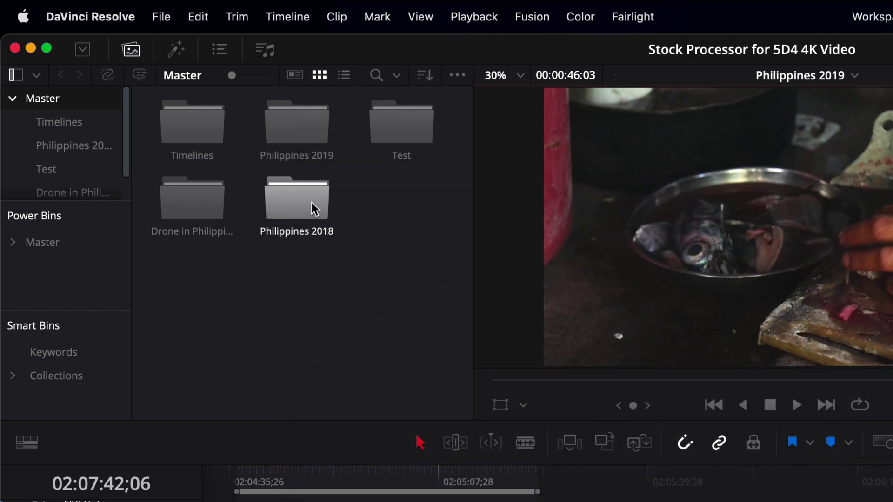
Step: Open the Philippines 2019 bin and show its clips as a detailed list
double_click(322, 149)
left_click(316, 142)
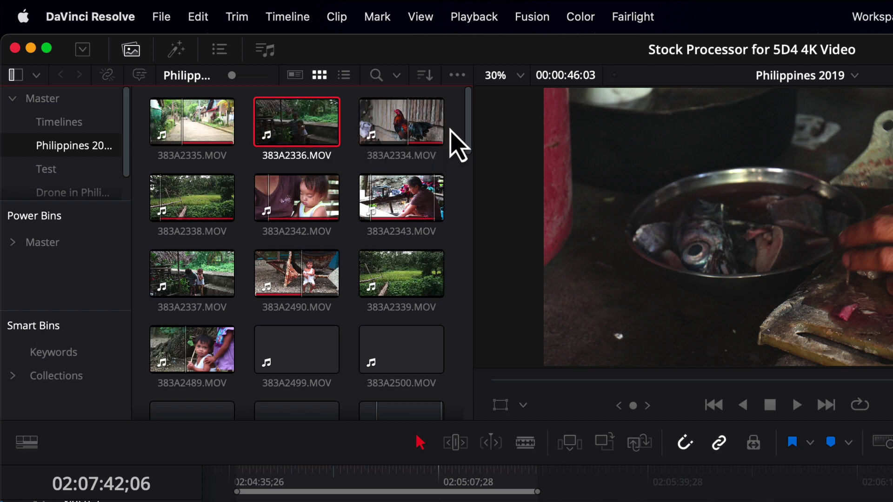
left_click(344, 75)
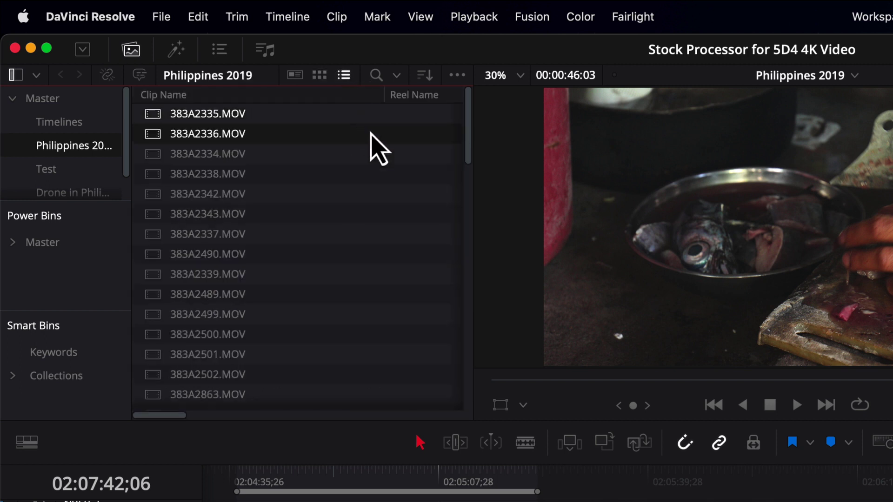
Step: Bring the Resolution and FPS columns into view and select the 860-frame clip
left_click_drag(165, 416, 244, 419)
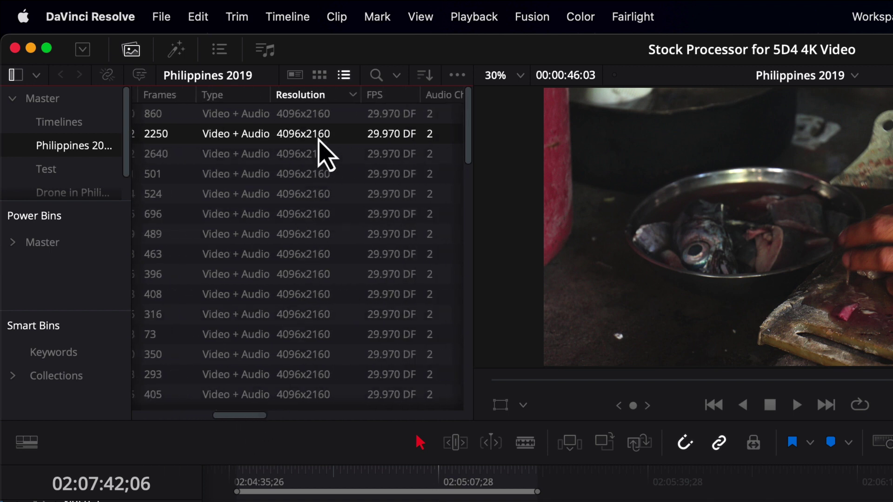
scroll(321, 122, "down", 3)
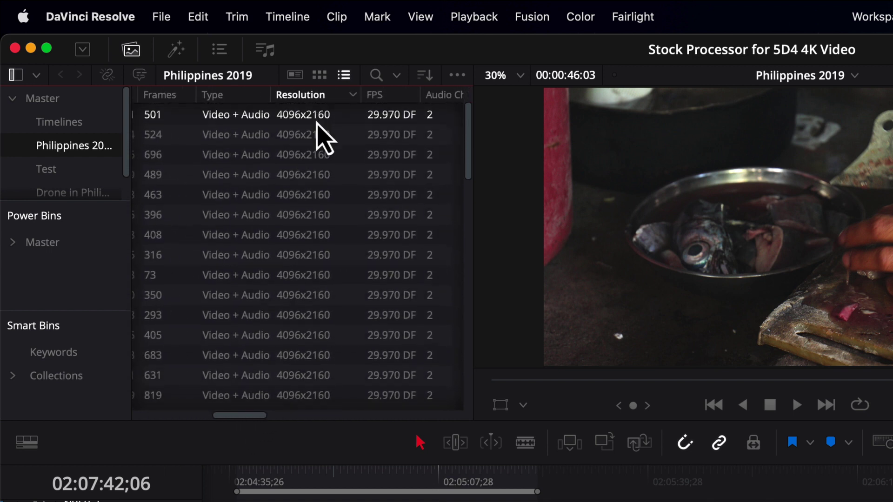
scroll(319, 130, "down", 9)
scroll(318, 129, "down", 20)
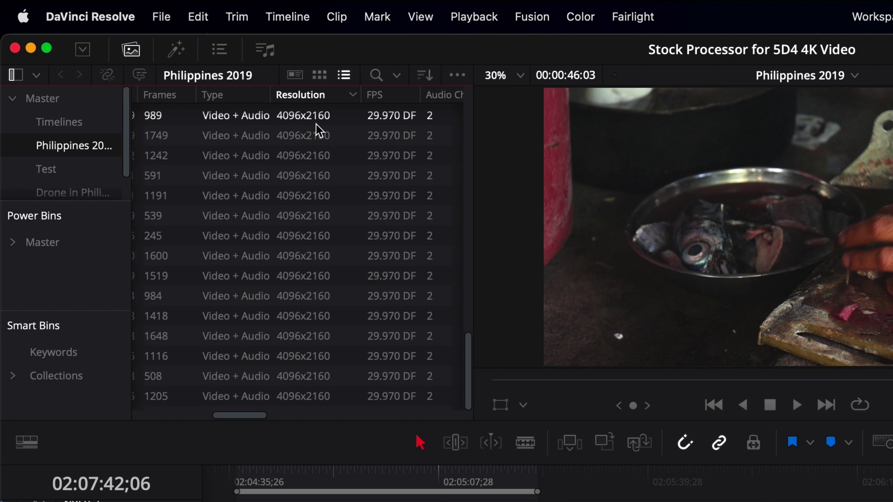
scroll(316, 124, "up", 20)
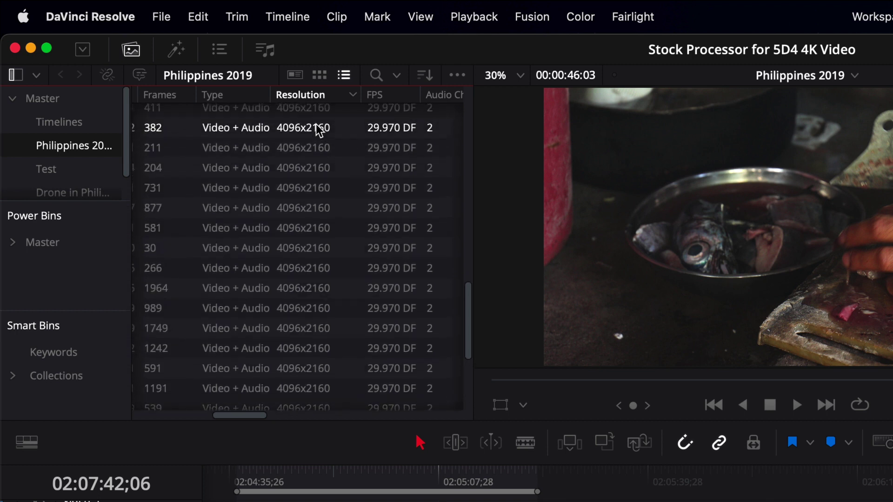
scroll(317, 124, "up", 15)
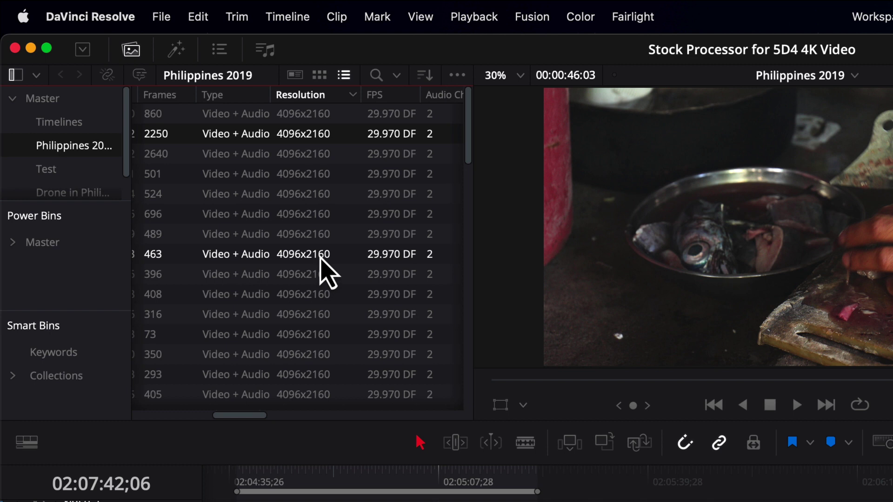
left_click(308, 117)
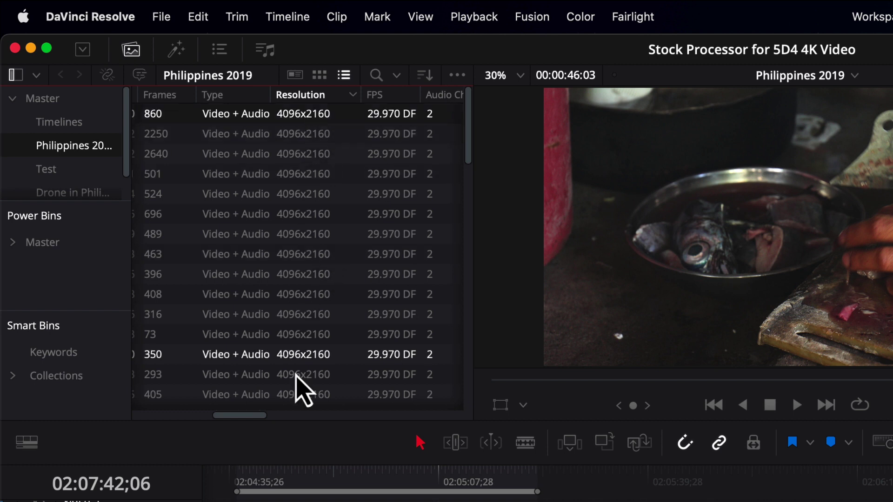
scroll(293, 401, "down", 5)
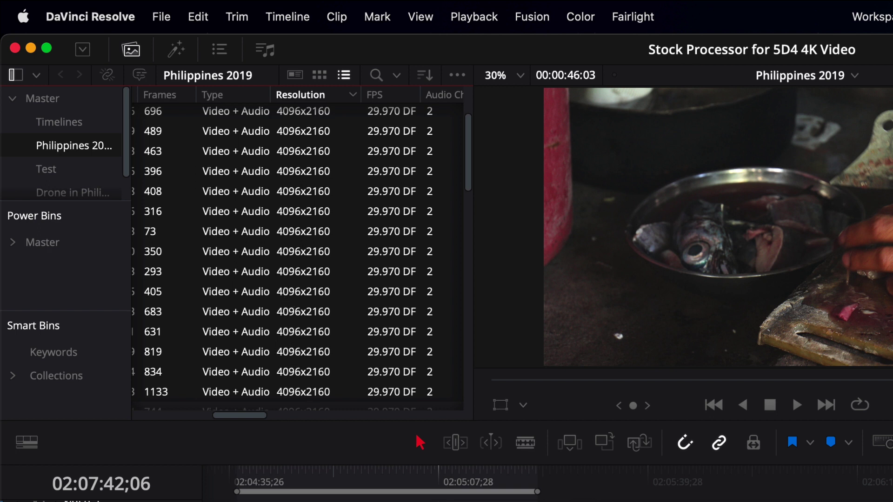
key("super+minus")
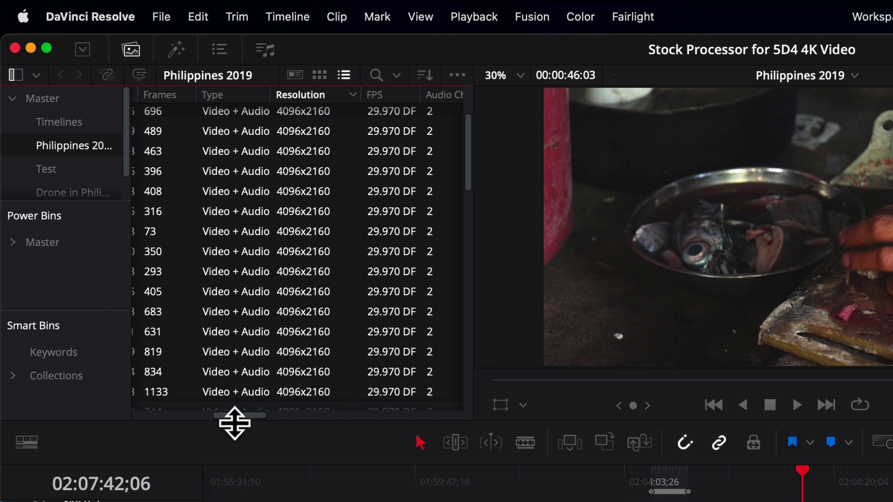
Step: Show the media pool as thumbnails, find the Philippines 2018 bin and select clip 0Q4A4135
left_click_drag(233, 422, 189, 421)
left_click_drag(247, 412, 140, 404)
left_click(319, 75)
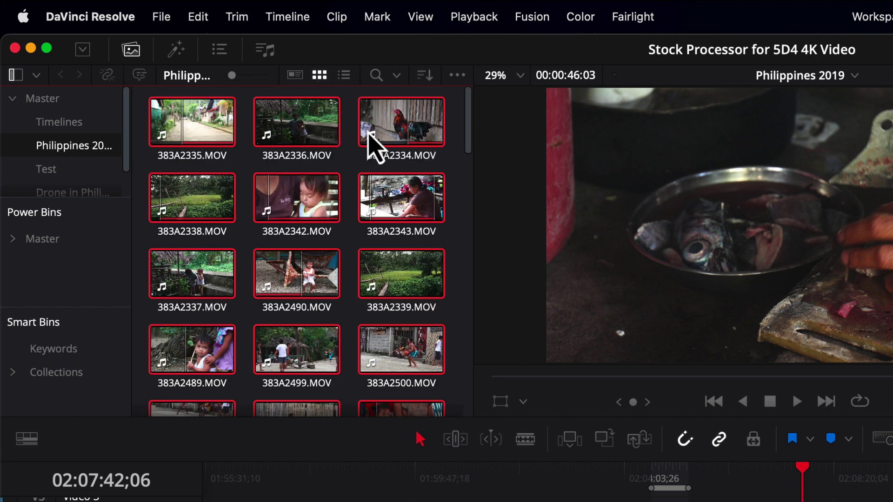
scroll(419, 163, "down", 10)
scroll(440, 200, "down", 3)
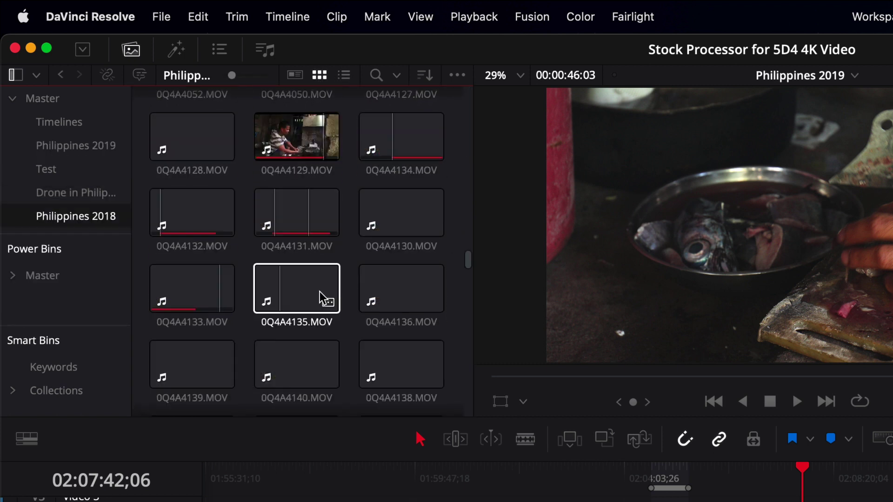
scroll(320, 292, "up", 2)
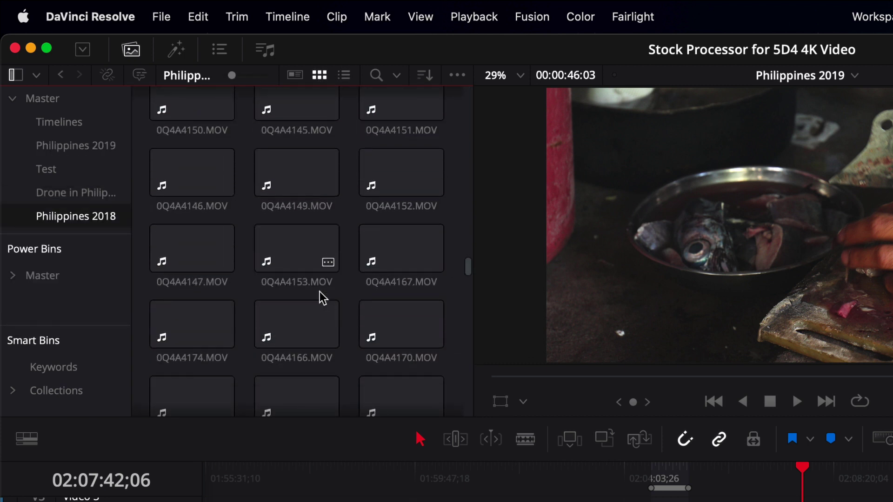
scroll(320, 292, "up", 4)
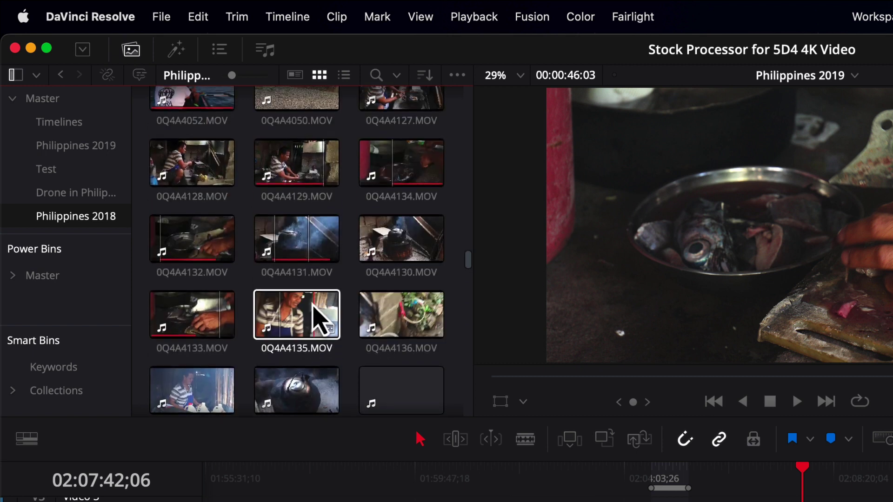
left_click(307, 316)
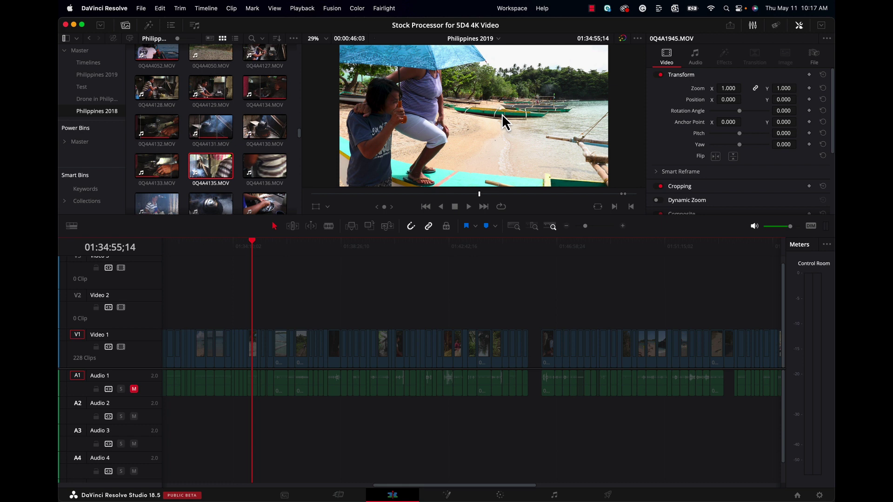
Step: Switch to the audio mixer, hide the Inspector for dual viewers, and preview clip 0Q4A4135
left_click(752, 25)
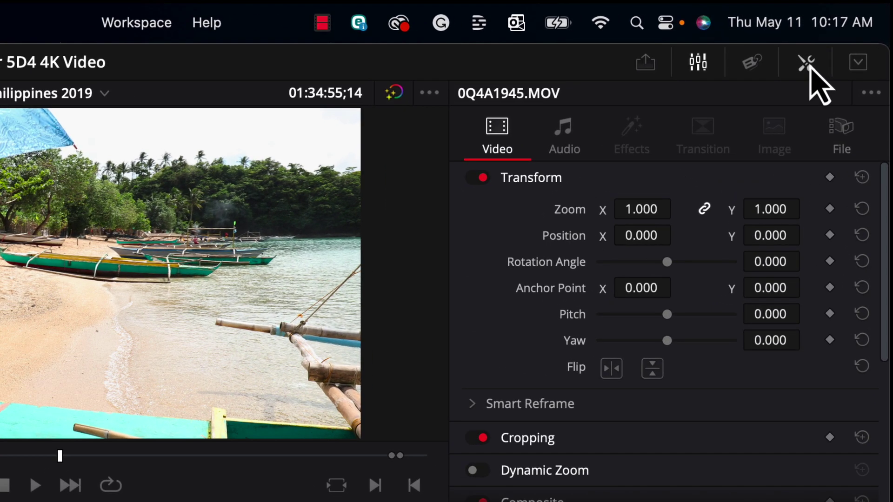
left_click(808, 64)
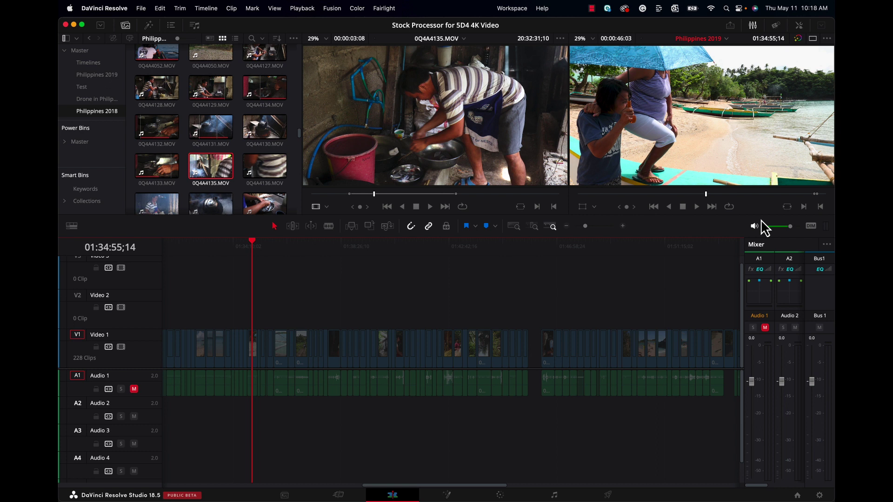
left_click_drag(451, 486, 635, 486)
left_click(210, 179)
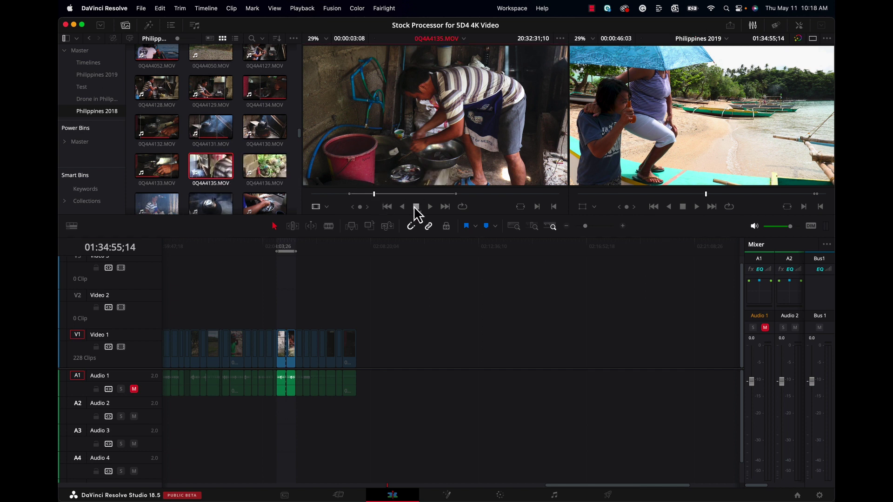
mouse_move(360, 203)
left_mouse_down()
mouse_move(592, 213)
mouse_move(312, 203)
mouse_move(363, 207)
left_mouse_up()
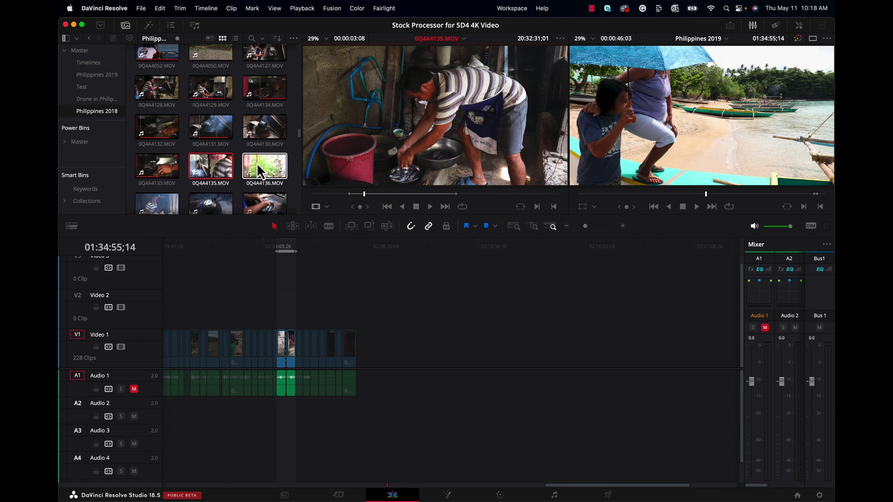
Step: Scrub through the current source clip, then preview clip 0Q4A4136 to its end
left_click(399, 195)
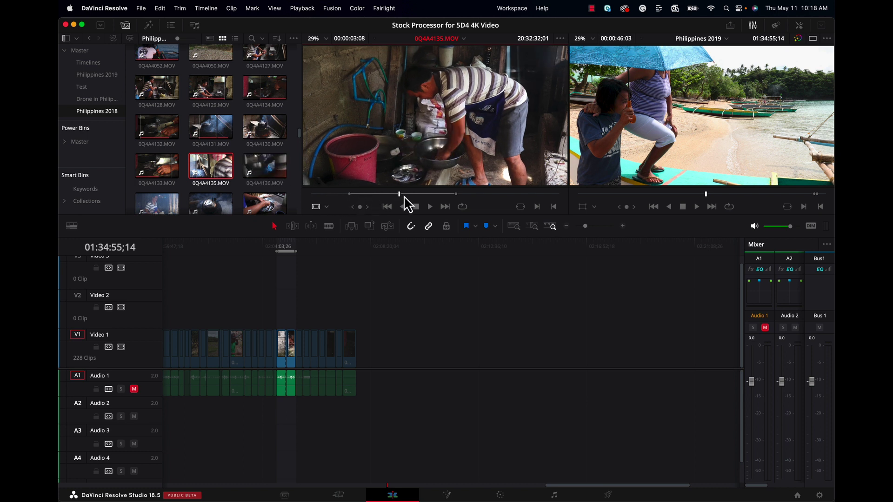
left_click_drag(408, 205, 330, 200)
left_click(277, 181)
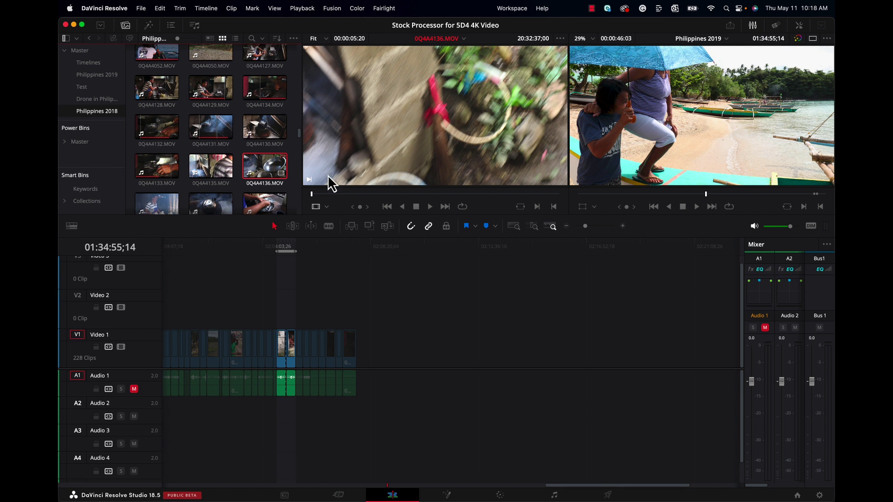
left_click(346, 196)
left_click_drag(350, 205, 602, 209)
Step: Preview clip 0Q4A4139, then load the kettle clip 0Q4A4140 and scrub to its middle
scroll(237, 172, "down", 3)
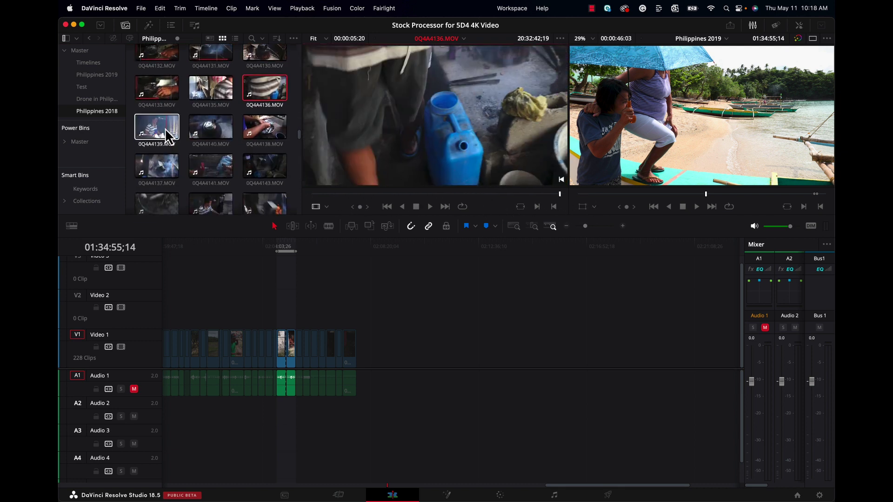
left_click(157, 127)
left_click_drag(313, 200, 575, 208)
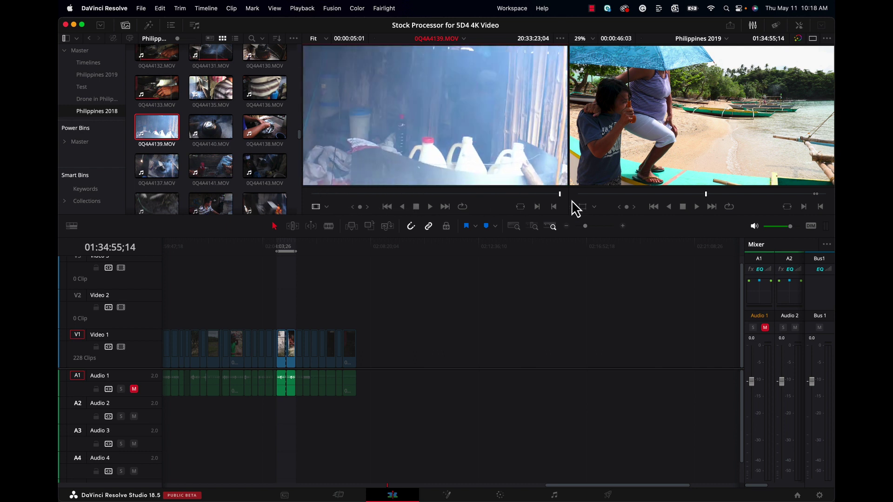
left_click(211, 132)
key("alt+shift+f")
left_click_drag(331, 201, 378, 196)
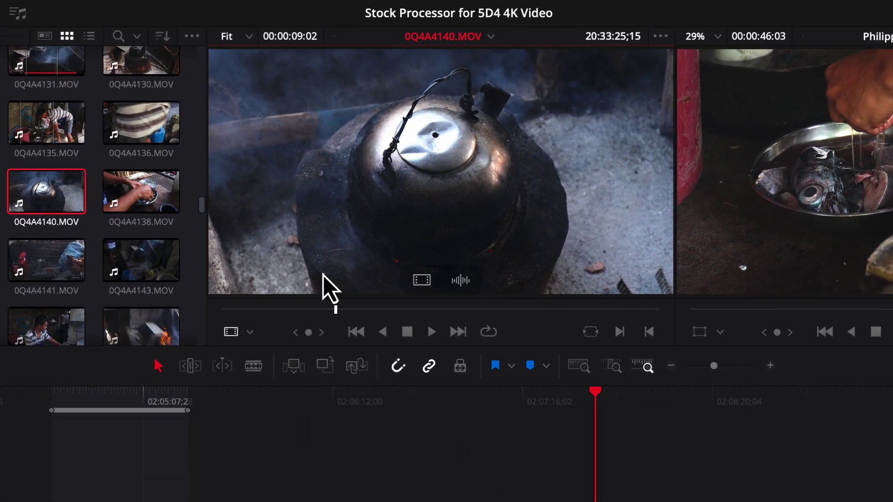
left_click(343, 271)
Step: Find a start point in kettle clip 0Q4A4140, play it, and append it to Video 1's end
mouse_move(307, 369)
left_mouse_down()
mouse_move(179, 378)
mouse_move(722, 404)
mouse_move(314, 371)
left_mouse_up()
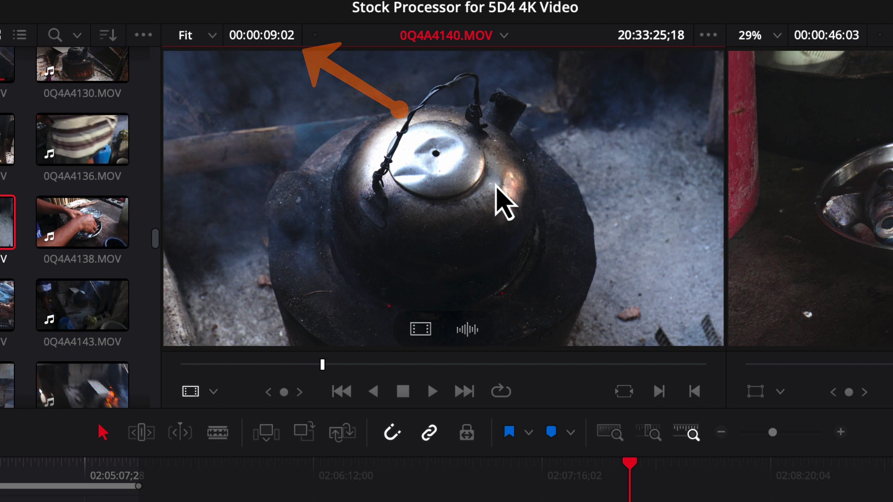
left_click_drag(326, 358, 353, 367)
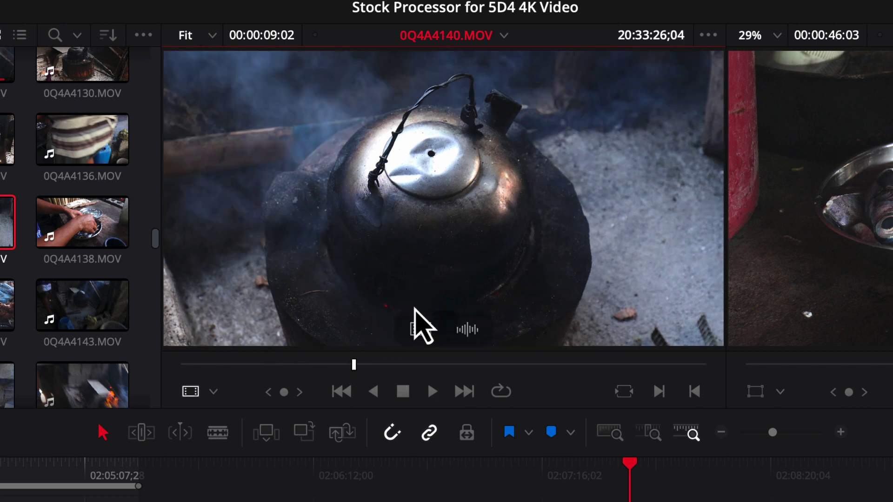
left_click_drag(354, 365, 184, 364)
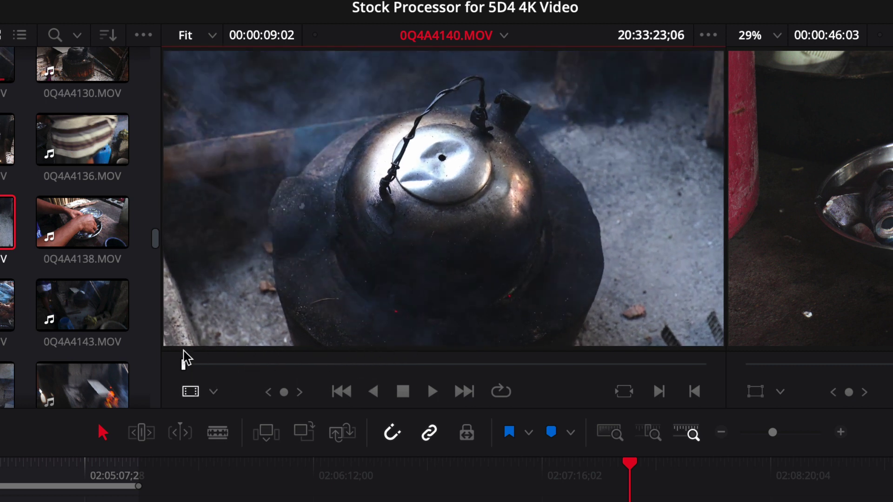
key("space")
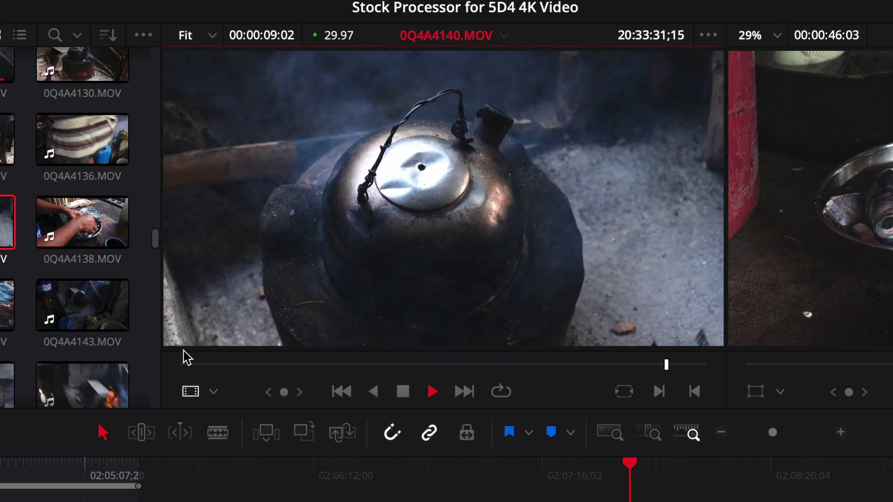
left_click_drag(373, 179, 662, 481)
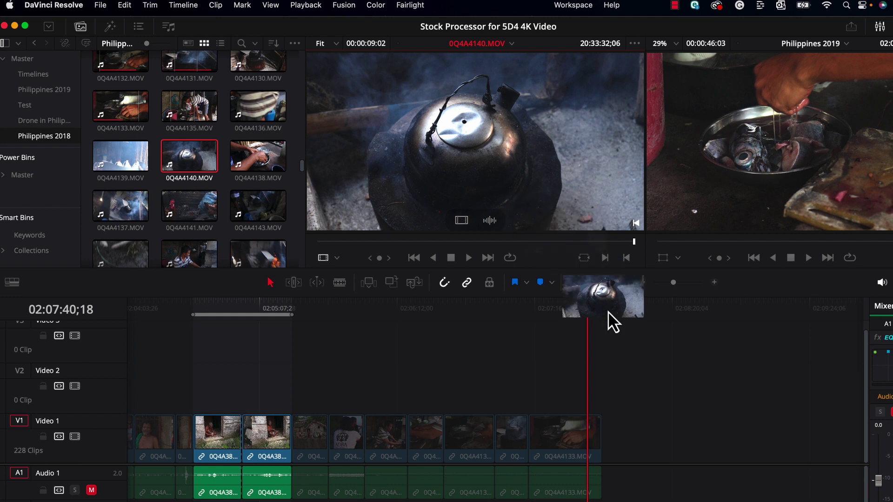
left_click_drag(607, 311, 608, 430)
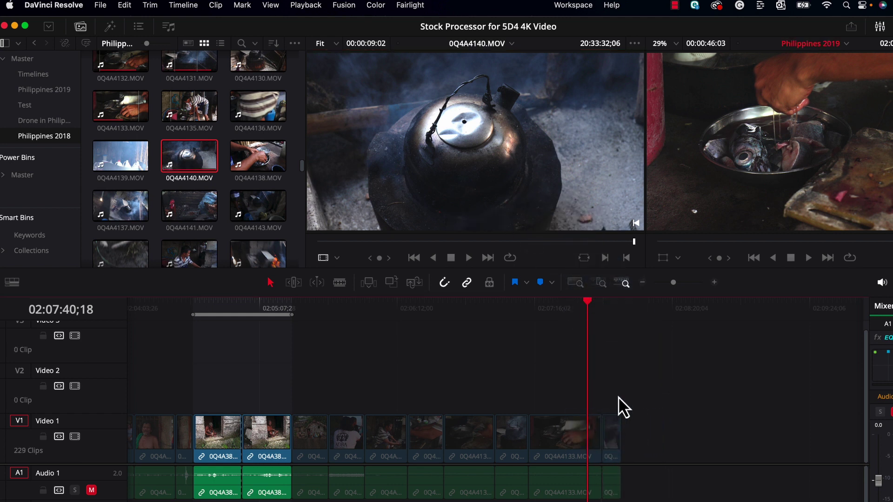
left_click(435, 165)
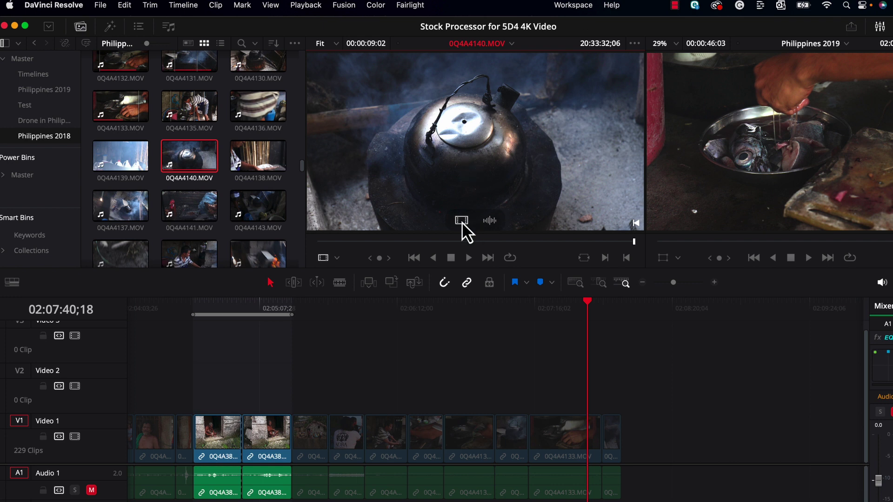
left_click_drag(462, 223, 629, 444)
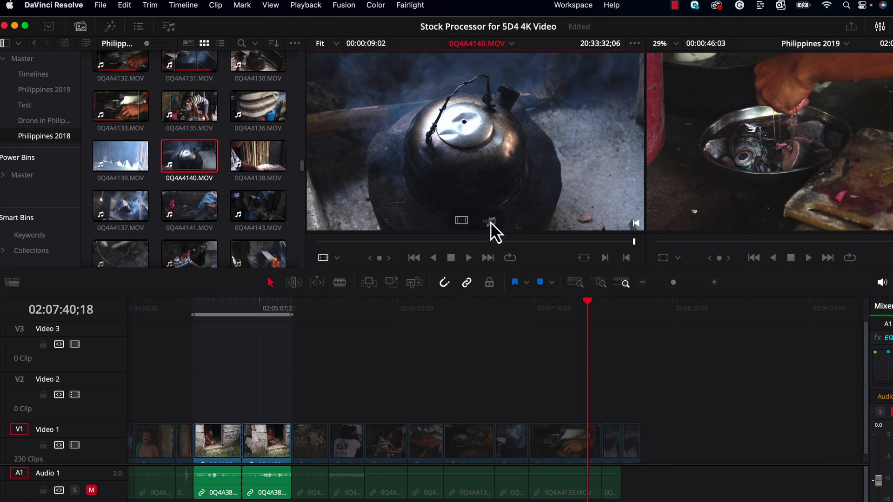
left_click_drag(491, 221, 680, 466)
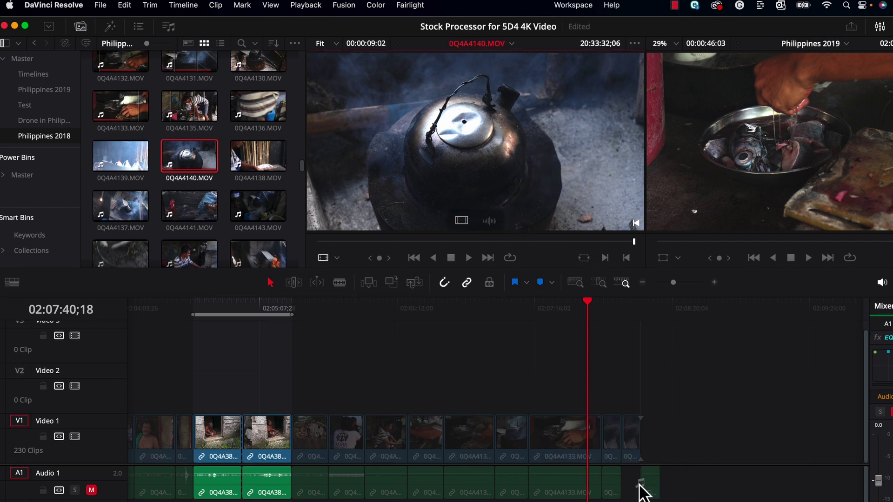
left_click_drag(640, 493, 679, 486)
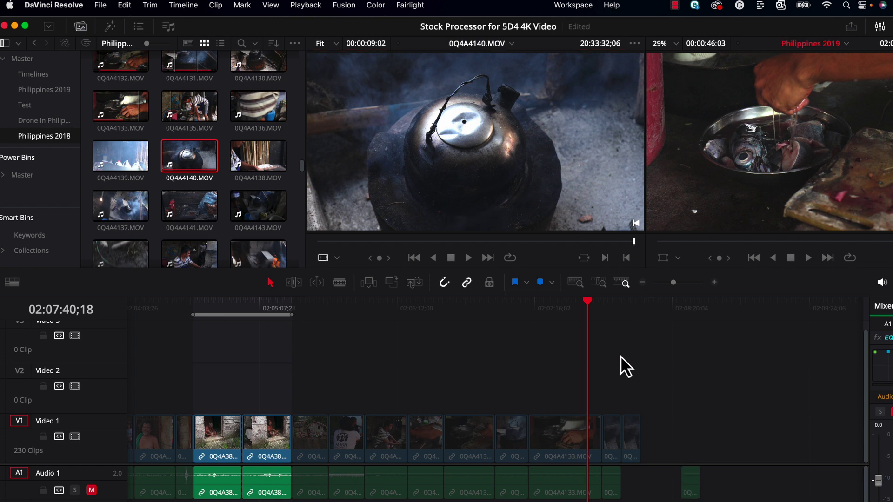
left_click_drag(630, 387, 701, 486)
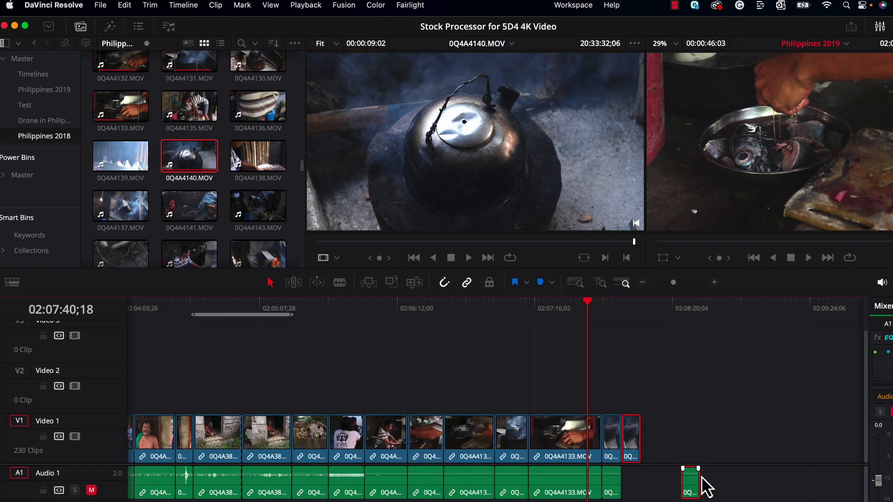
key("Delete")
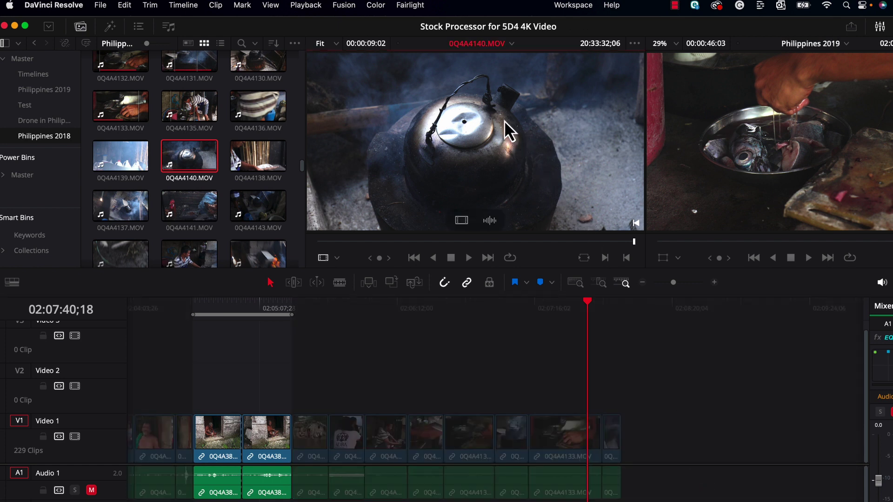
left_click_drag(505, 121, 475, 79)
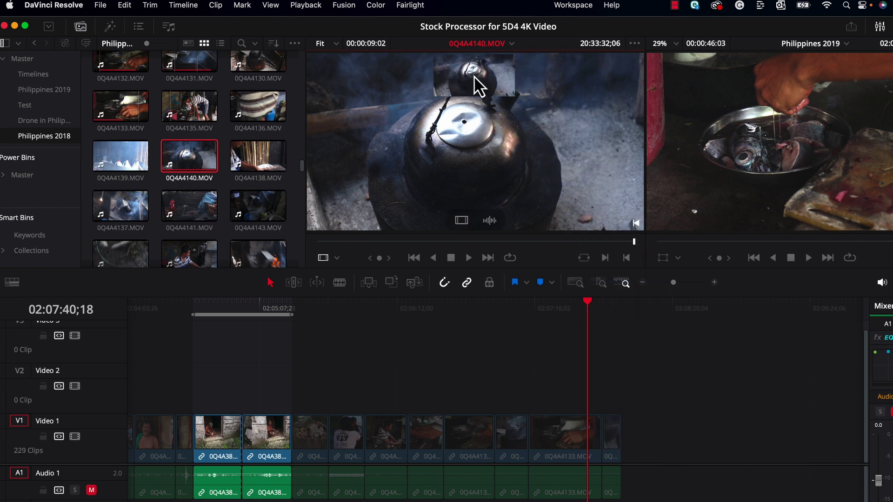
Step: Mark in and out on fish clip 0Q4A4138 and append the 00:00:09:23 section to Video 1
left_click(264, 150)
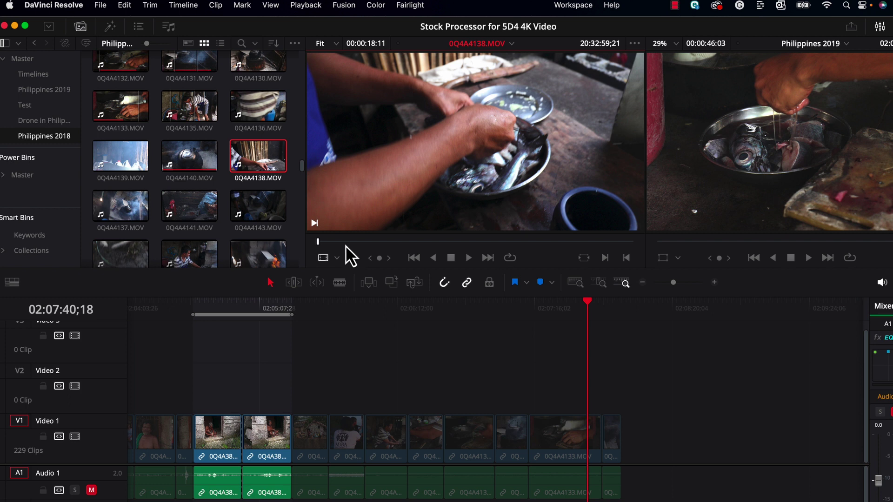
left_click_drag(345, 245, 431, 251)
key("i")
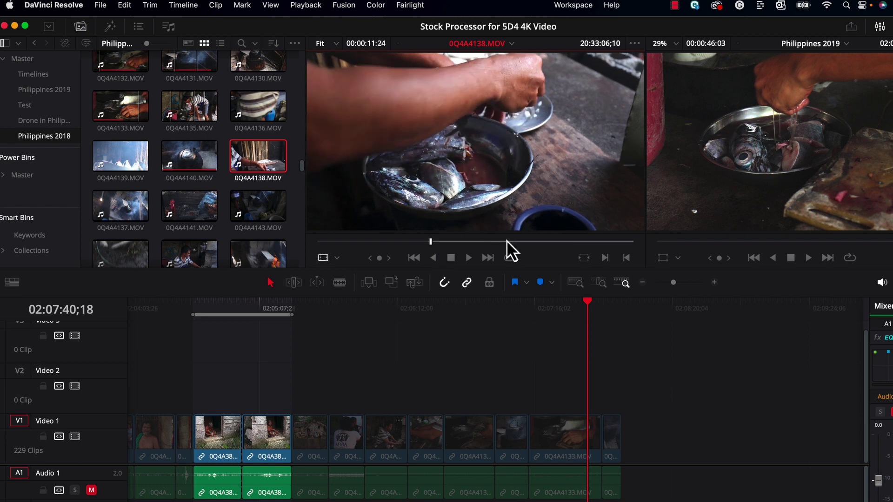
left_click_drag(506, 247, 598, 253)
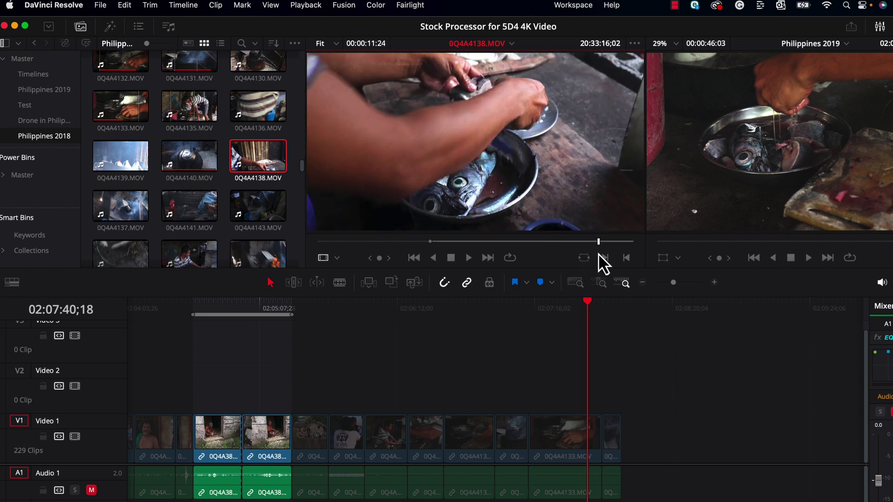
key("o")
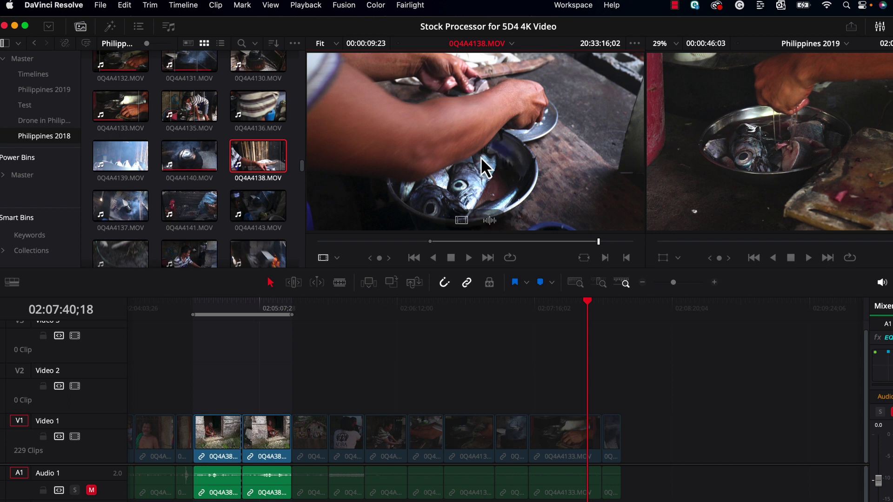
left_click_drag(493, 156, 631, 439)
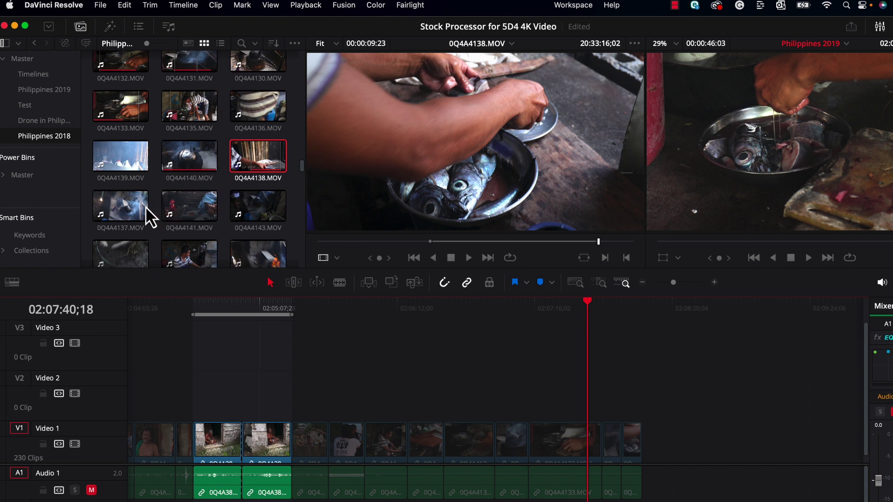
Step: Set an out point on clip 0Q4A4137 and append its 00:00:11:26 section to Video 1
double_click(118, 206)
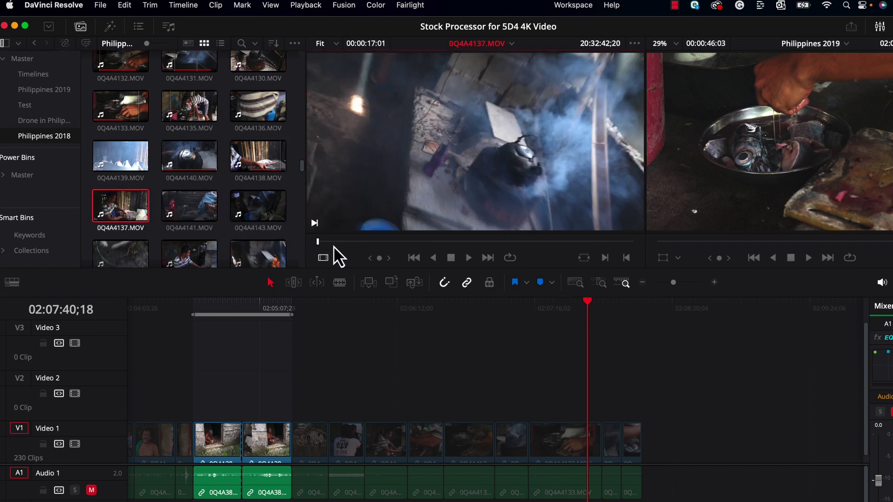
left_click_drag(334, 246, 400, 244)
mouse_move(462, 225)
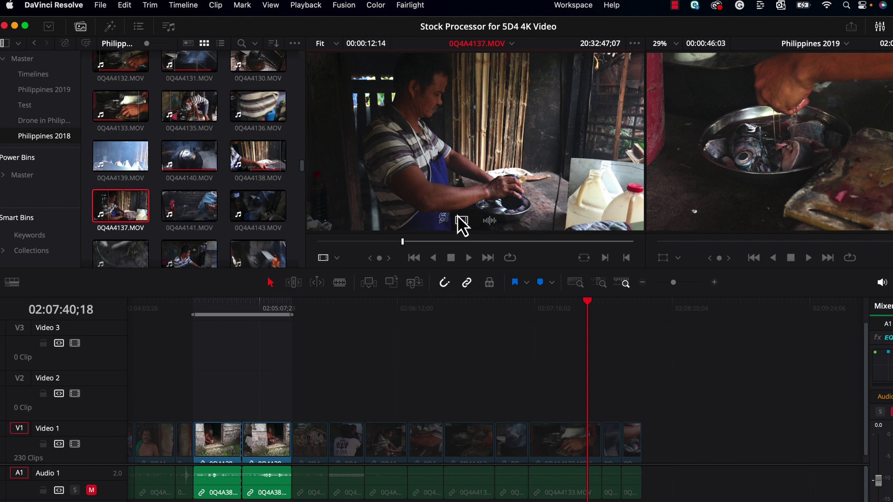
left_click_drag(477, 244, 623, 244)
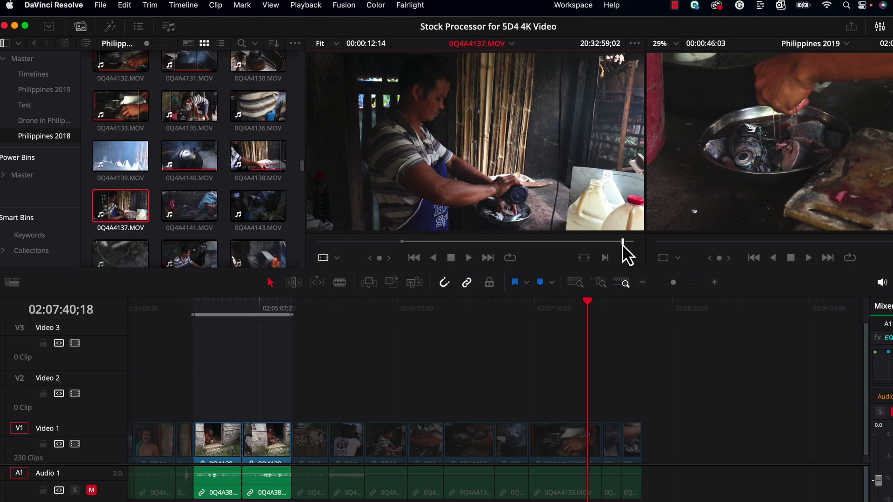
key("o")
left_click_drag(493, 200, 654, 447)
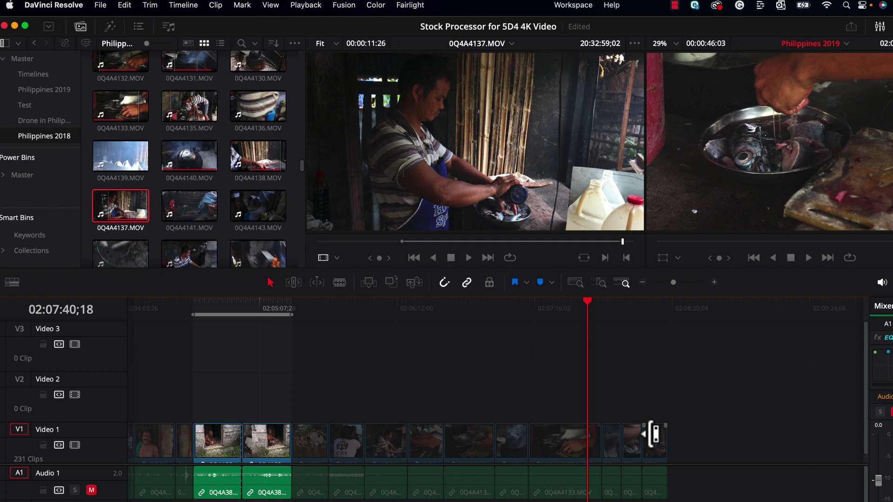
left_click(642, 303)
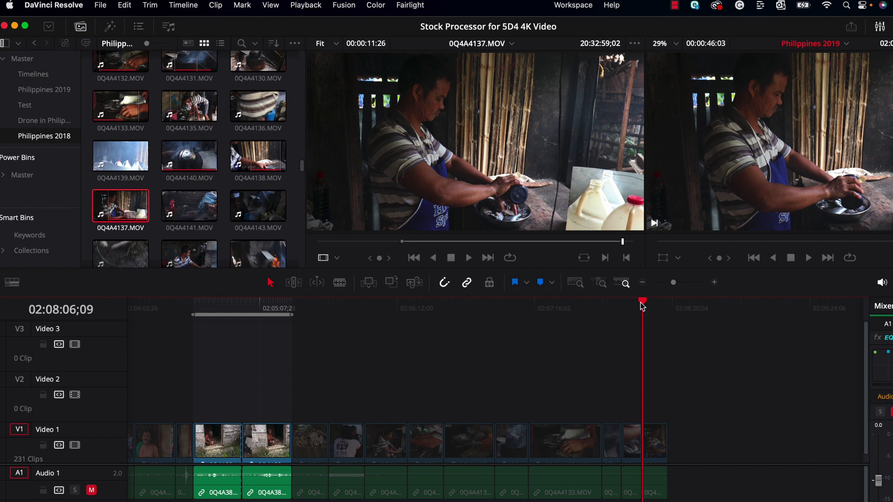
Step: Preview the rooster clip 0Q4A4141, 0Q4A4144, smoking pot 0Q4A4148 and flaming wok 0Q4A4150
left_click(189, 206)
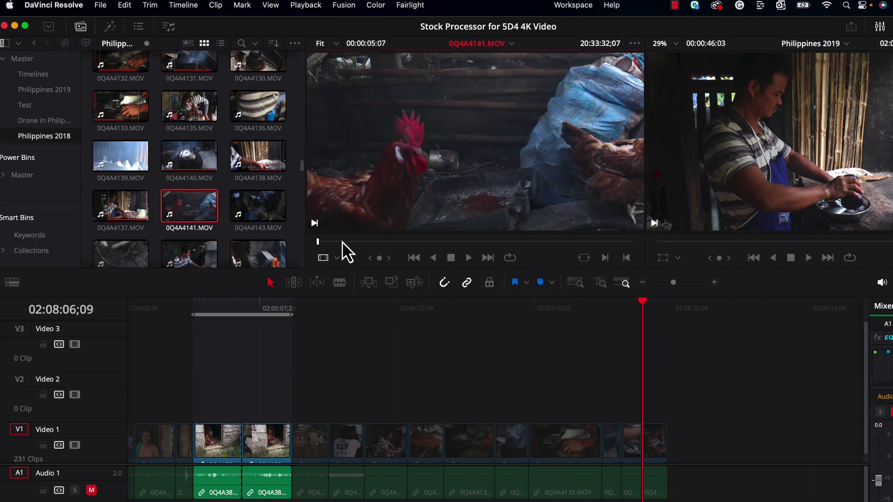
left_click_drag(342, 241, 633, 255)
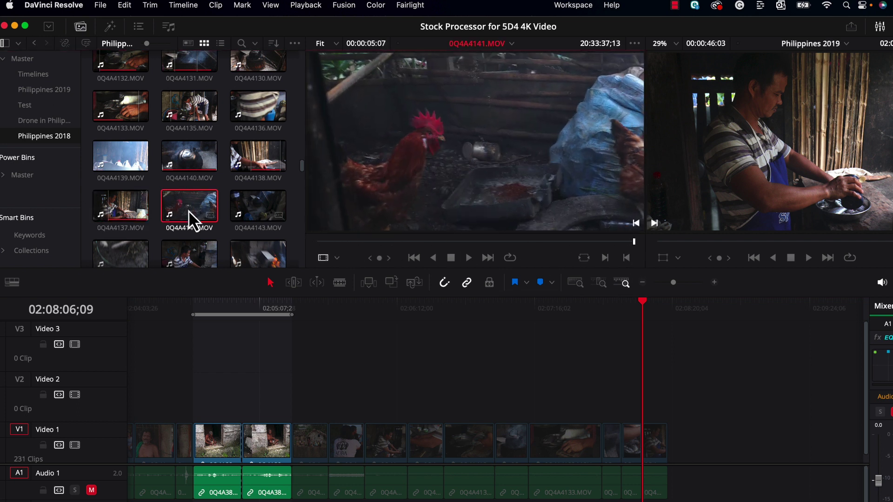
mouse_move(255, 219)
key("Down")
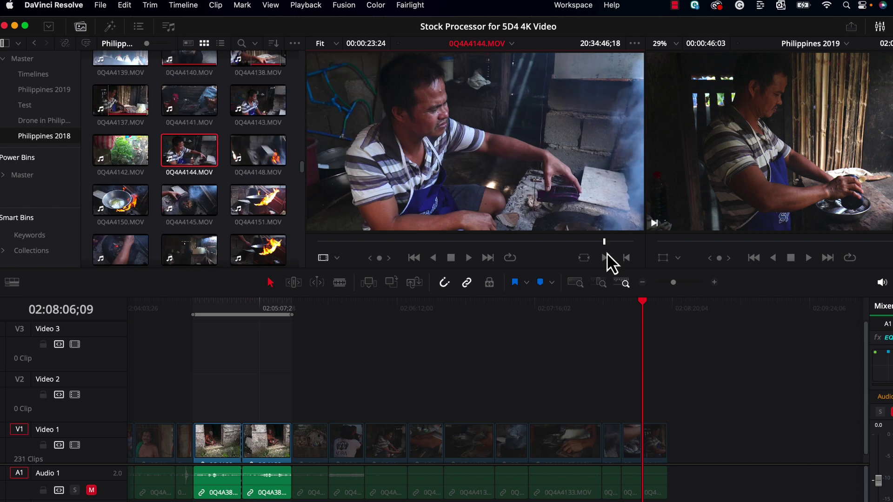
left_click(261, 147)
left_click_drag(321, 244, 640, 254)
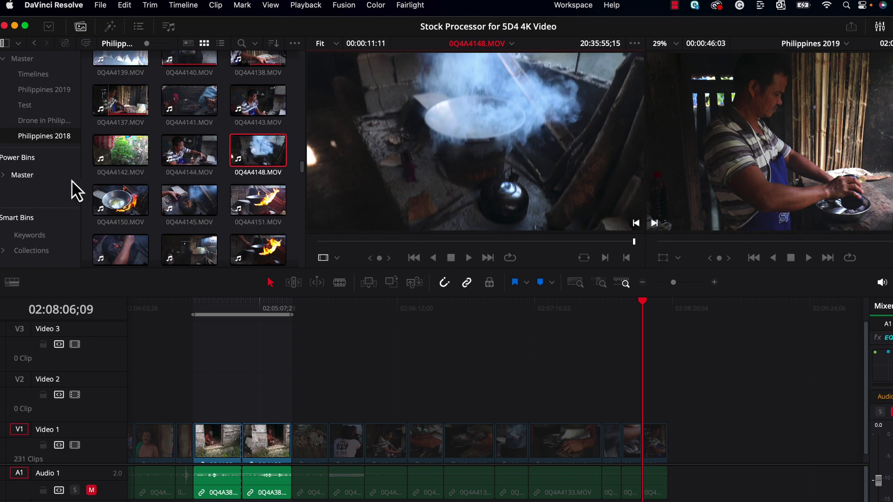
left_click(111, 198)
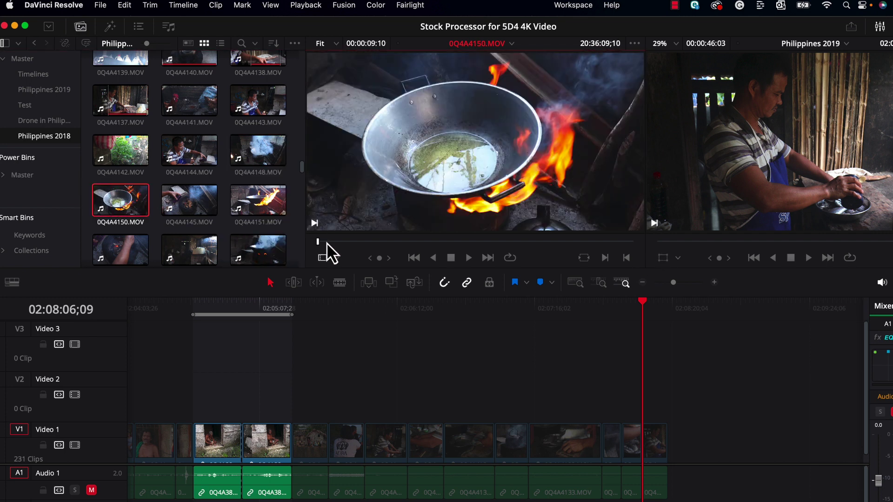
left_click_drag(327, 242, 386, 227)
Step: Set an out point on fire-pit clip 0Q4A4146 and append the 00:00:10:16 section to Video 1
key("Down")
left_click_drag(440, 243, 384, 241)
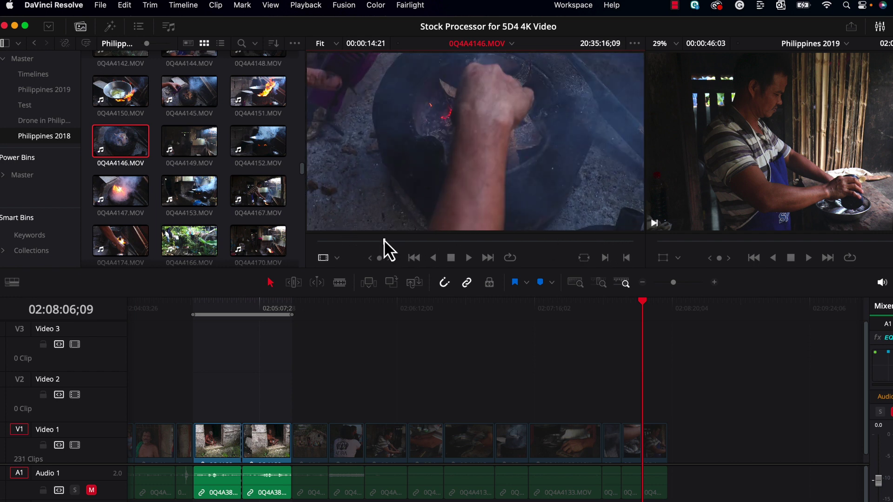
left_click_drag(462, 242, 610, 252)
key("o")
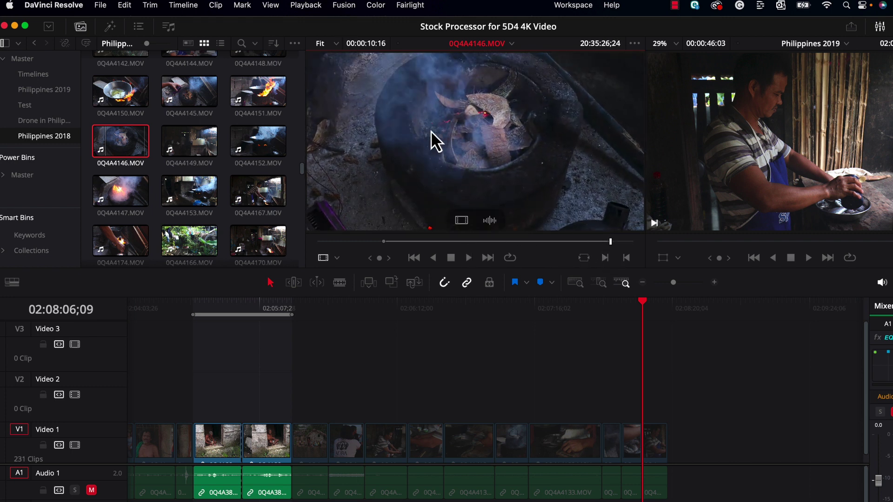
left_click_drag(431, 133, 675, 439)
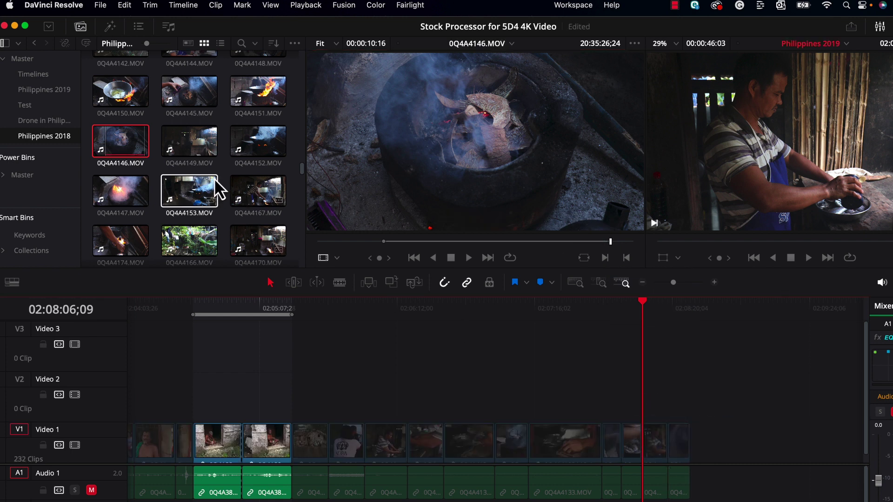
Step: Mark in and out points on clip 0Q4A4149 and append that section to Video 1's end
left_click(188, 147)
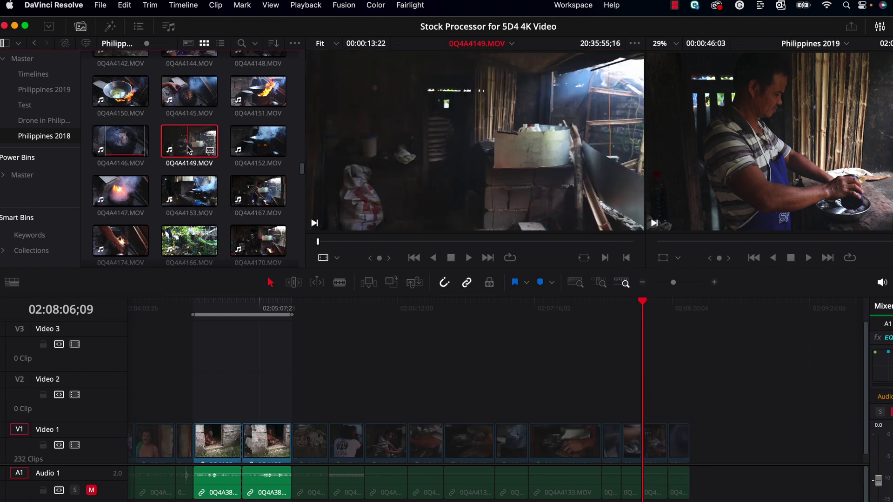
left_click_drag(503, 242, 426, 241)
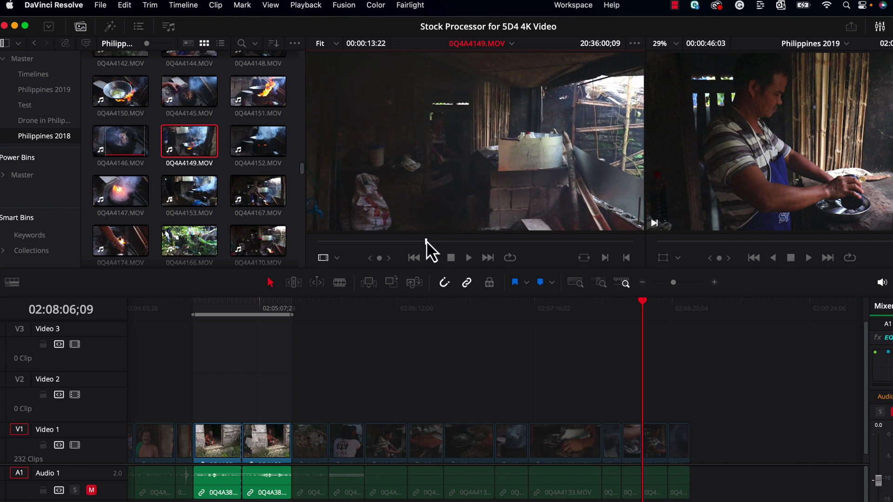
key("i")
left_click(498, 242)
left_click_drag(505, 244, 561, 247)
key("o")
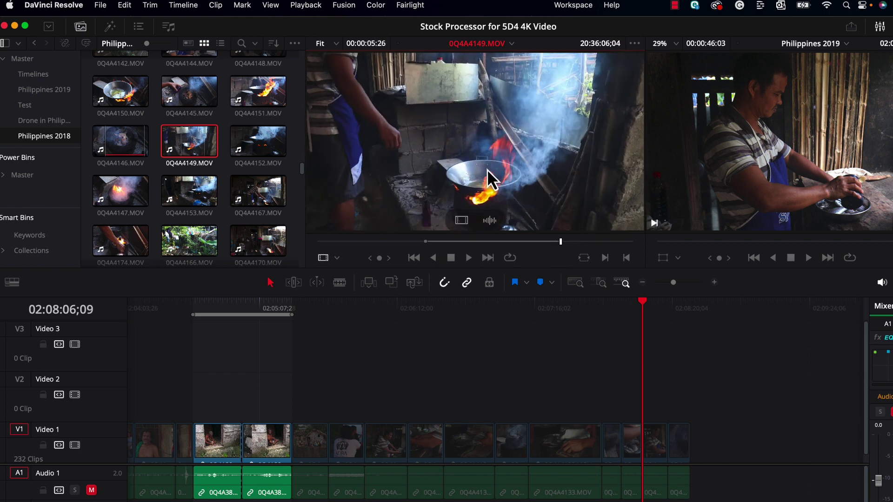
left_click_drag(487, 169, 695, 435)
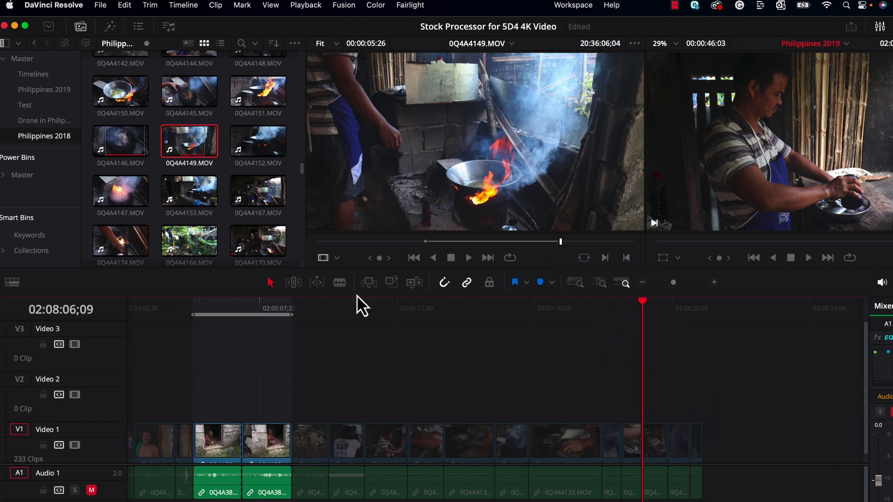
Step: Mark in and out on kitchen-pouring clip 0Q4A4273, append the 11-second section, and check it
scroll(191, 187, "down", 5)
left_click(259, 181)
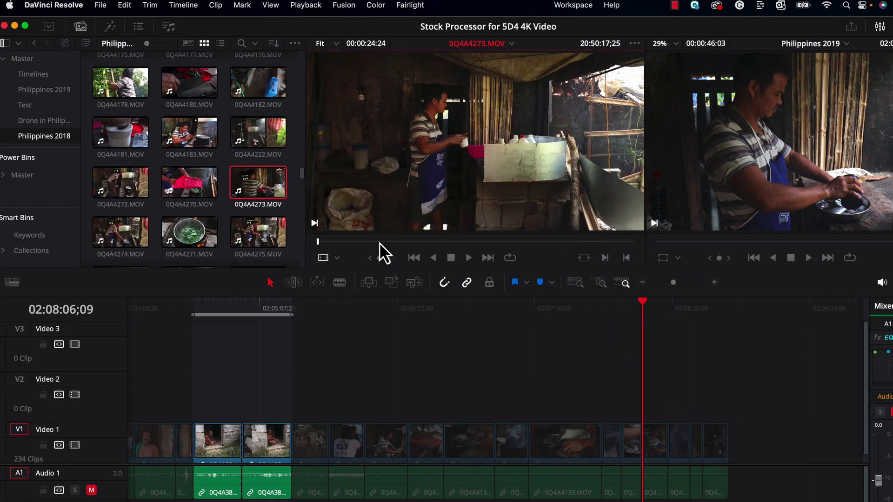
left_click_drag(383, 242, 428, 251)
key("i")
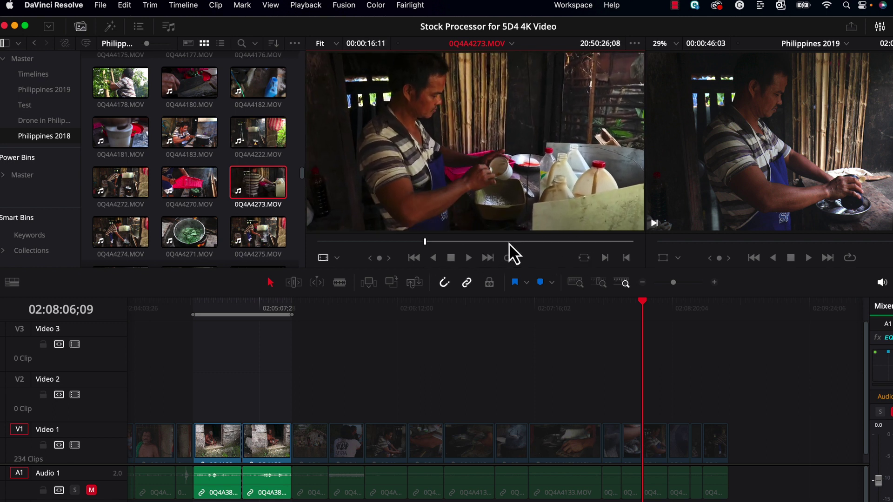
left_click(535, 243)
left_click_drag(540, 246, 575, 250)
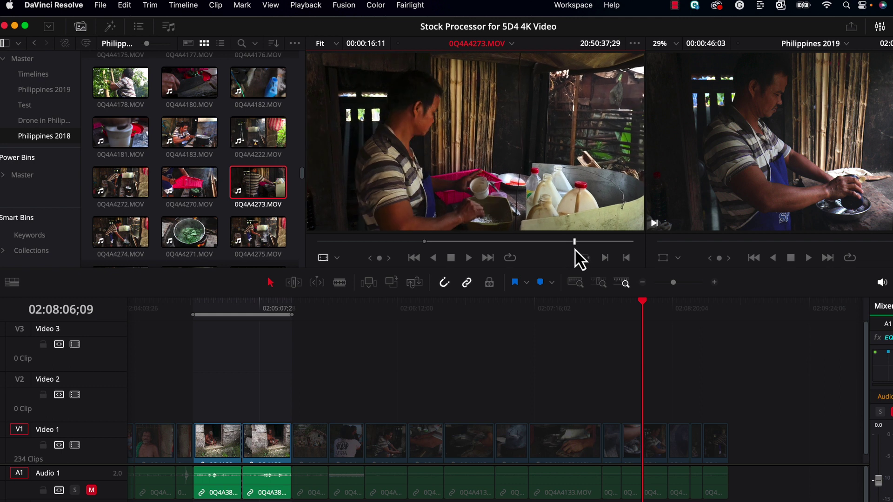
key("o")
left_click_drag(506, 177, 736, 435)
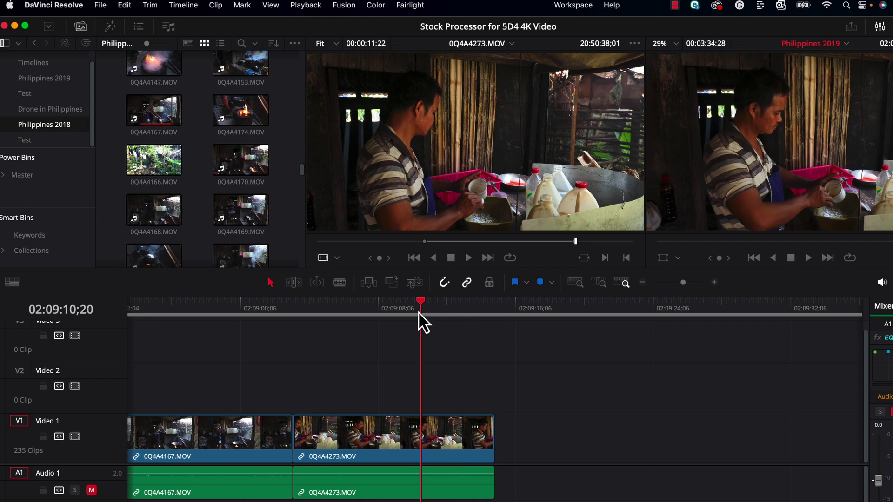
left_click_drag(419, 314, 504, 312)
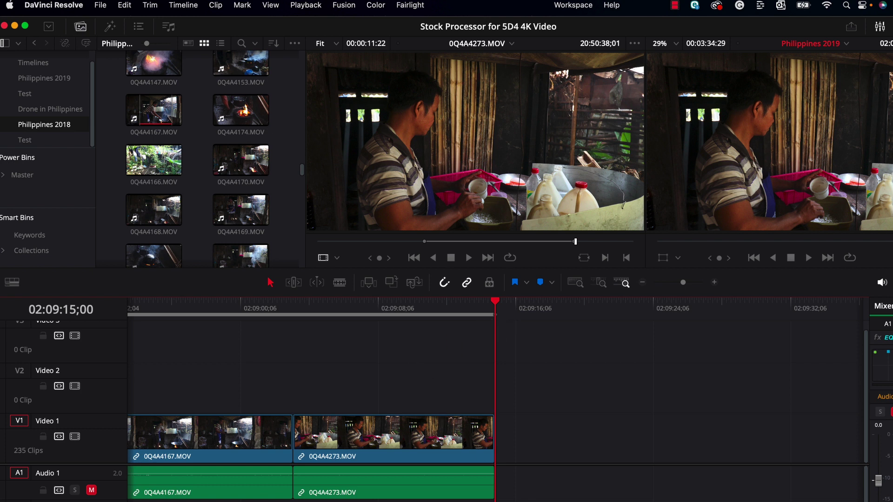
Step: Set the timeline in point at 02:07:14;14, the start of kettle clip 0Q4A4131
scroll(496, 400, "left", 10)
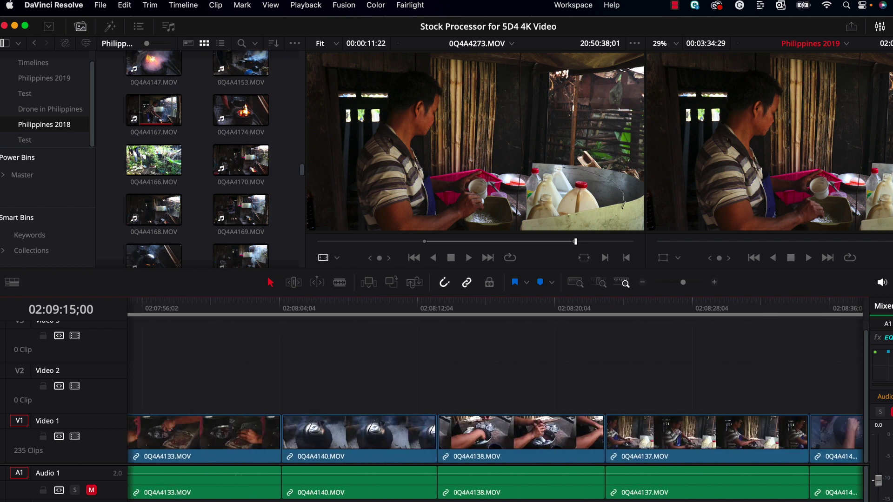
scroll(496, 400, "left", 4)
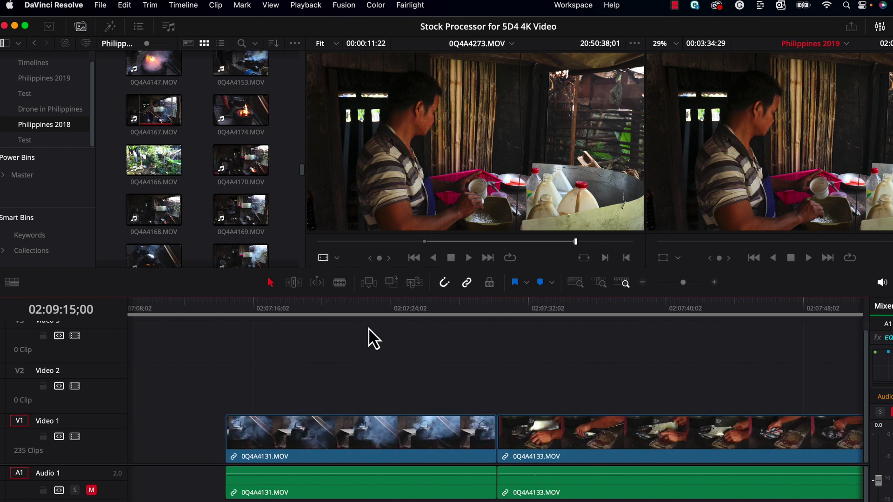
left_click_drag(302, 308, 224, 325)
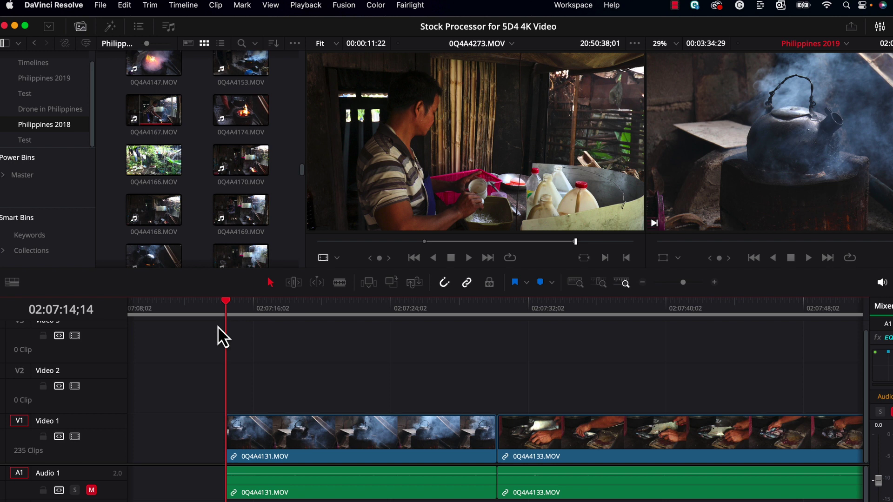
key("i")
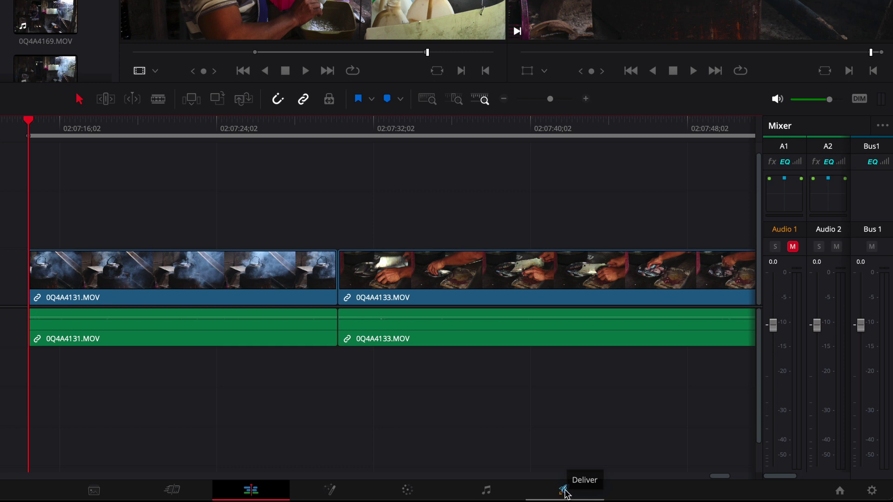
Step: Switch to the Deliver page to render the marked in/out range
left_click(565, 490)
left_click(564, 492)
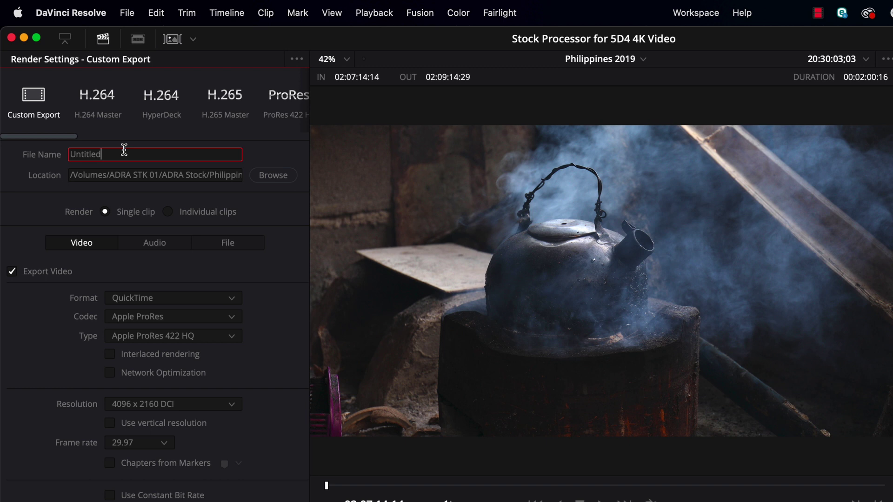
Step: Name the render output 'Philippines 2018B' by pasting 'Philippines 2018' and adding 'B'
left_click(124, 149)
type("Philippines 2018")
type("B")
Step: Set the render to output individual clips instead of a single file
left_click(168, 215)
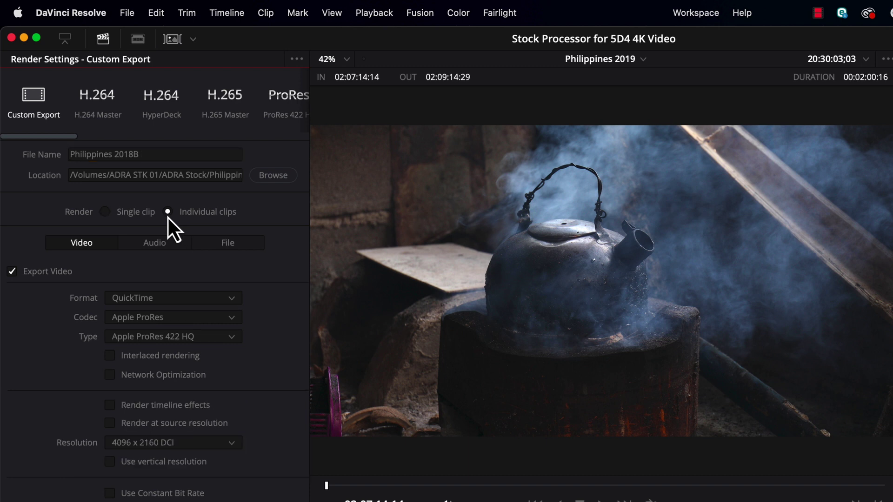
left_click(104, 213)
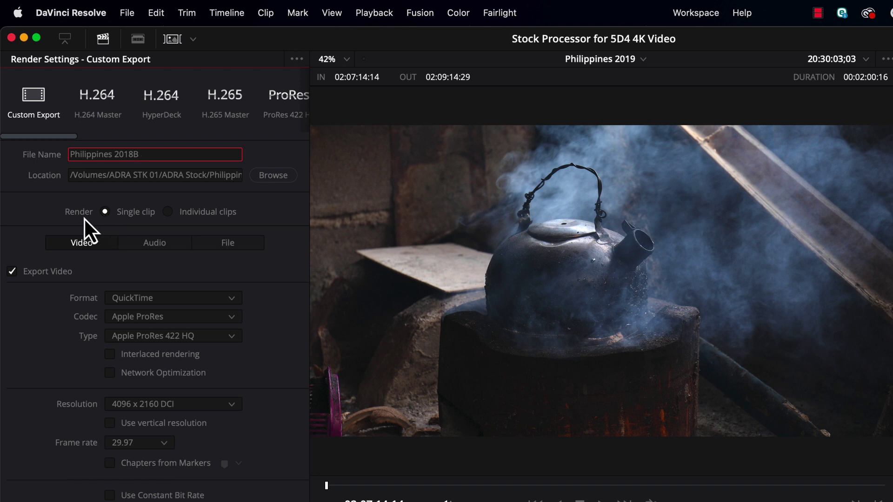
left_click(174, 215)
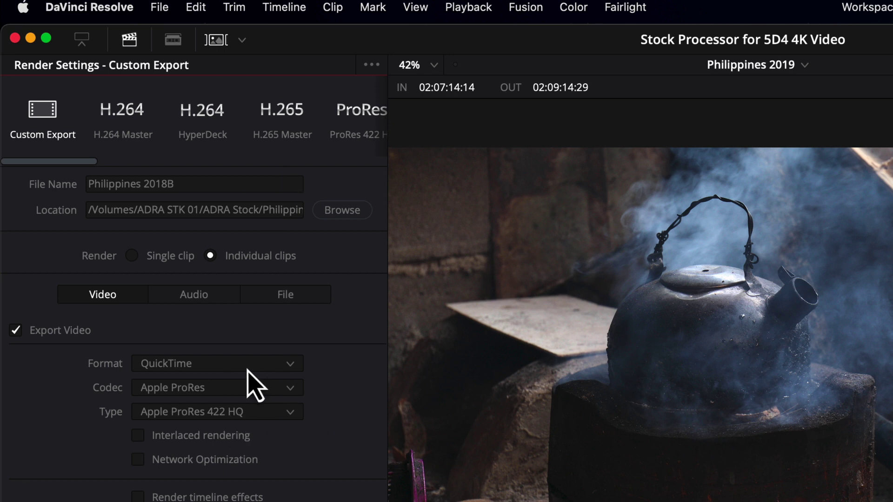
Step: After trying MP4, set the format back to QuickTime for ProRes 422 HQ at 4096 x 2160 DCI
left_click(291, 367)
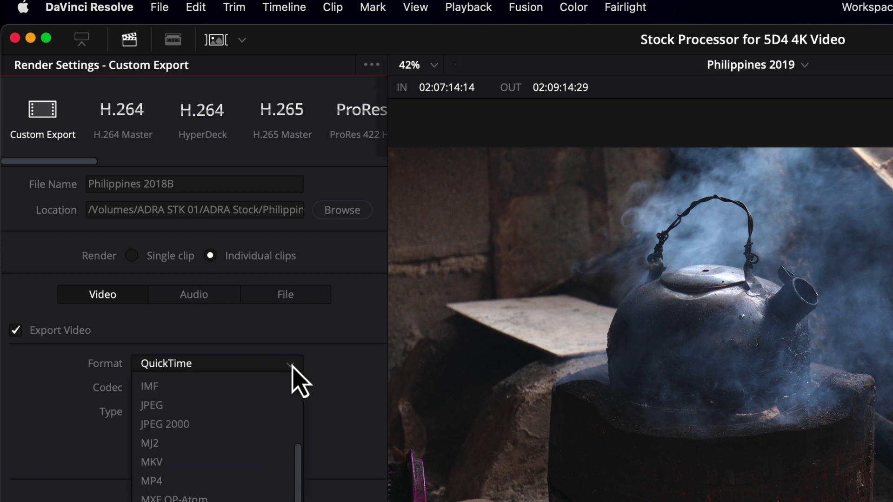
left_click(237, 479)
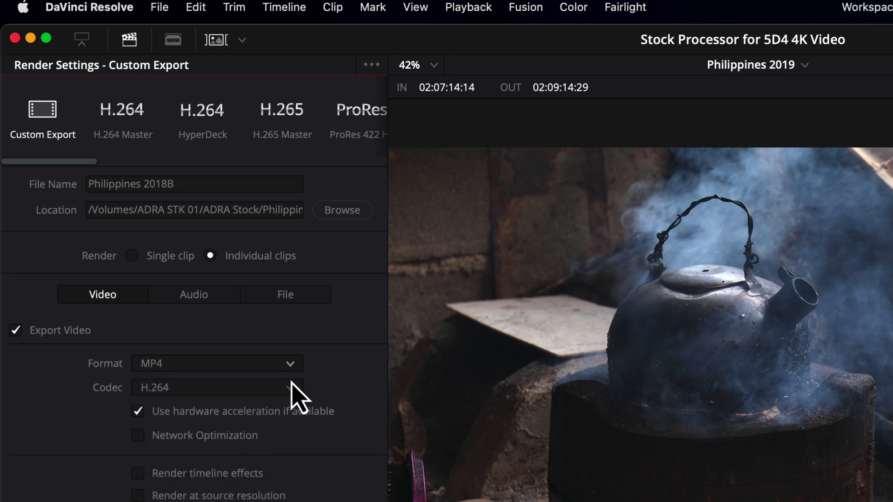
left_click(292, 387)
left_click(347, 386)
left_click(296, 368)
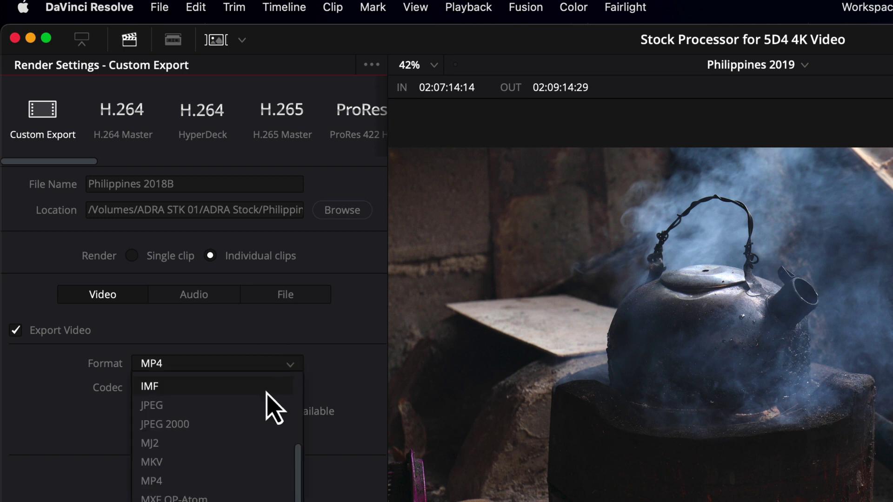
scroll(300, 465, "up", 3)
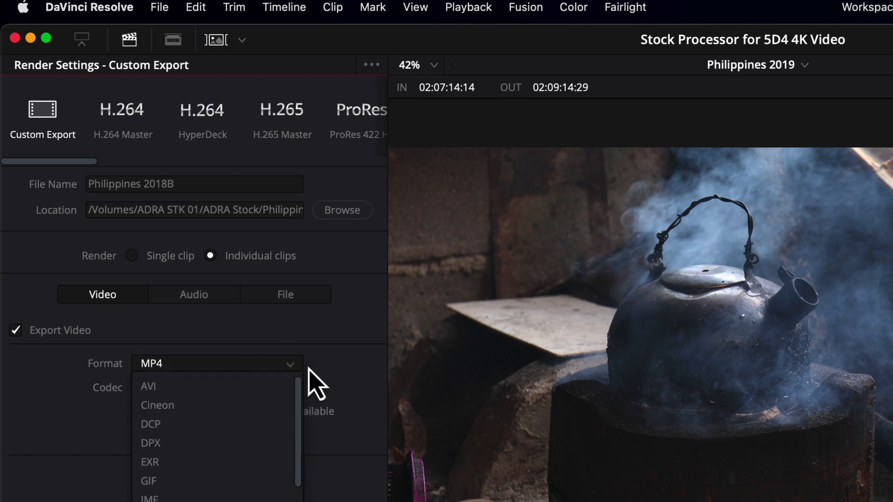
scroll(303, 425, "down", 3)
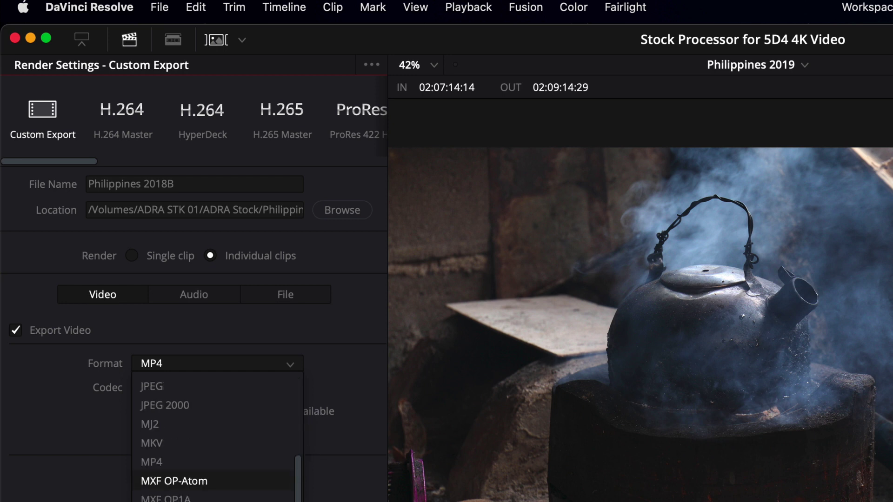
left_click(186, 500)
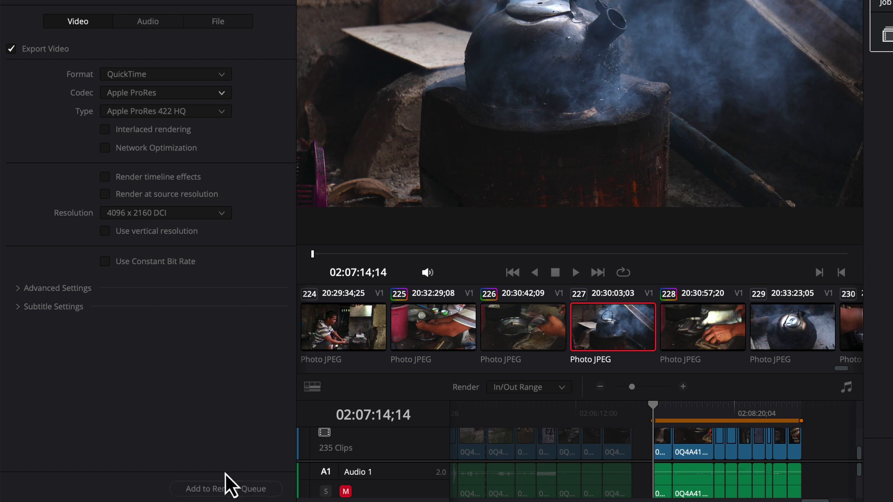
Step: Add the job to the render queue and render Job 4's nine clips
left_click(231, 489)
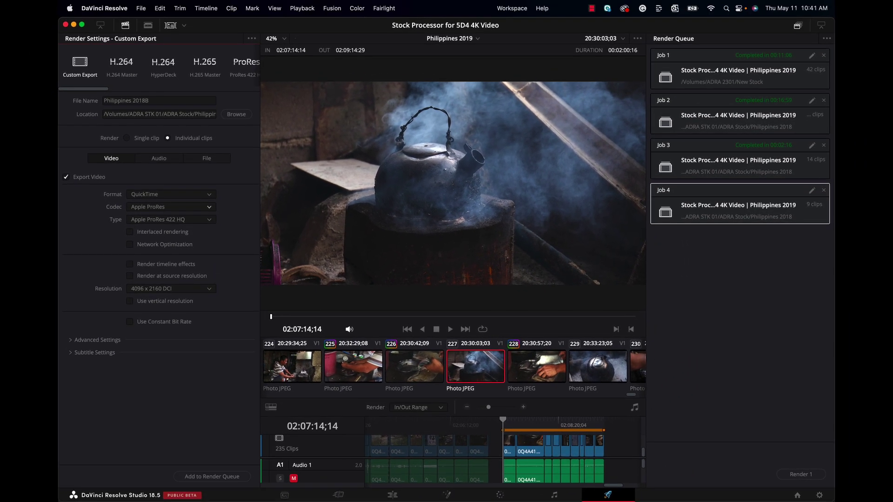
left_click(798, 476)
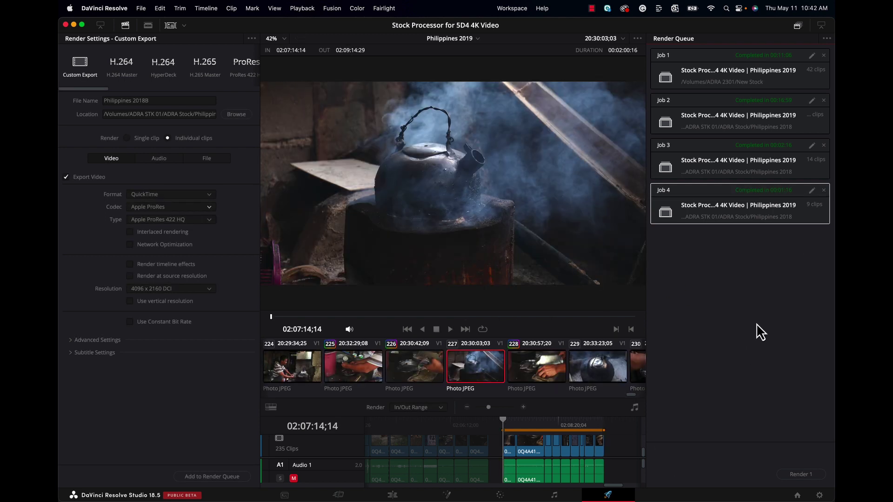
Step: On the Edit page, import the nine rendered 2018B files from ADRA Stock into the Test bin
key("shift+4")
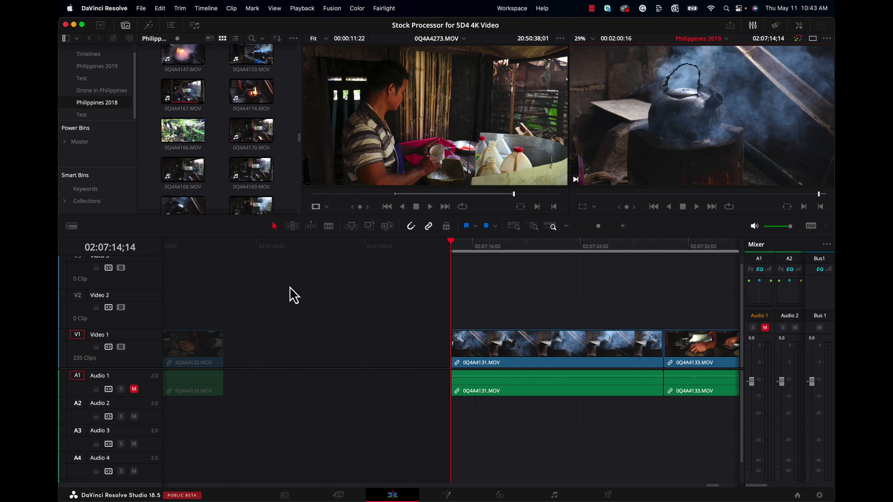
left_click(80, 116)
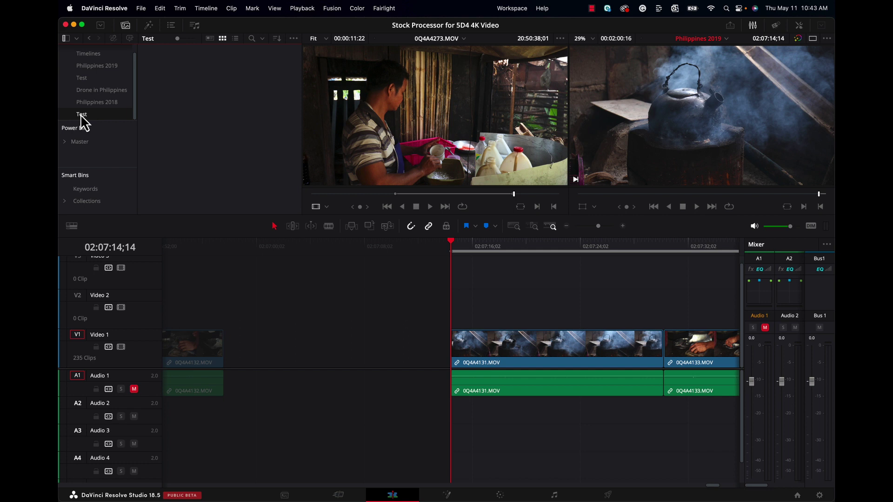
right_click(206, 120)
left_click(248, 212)
left_click(67, 80)
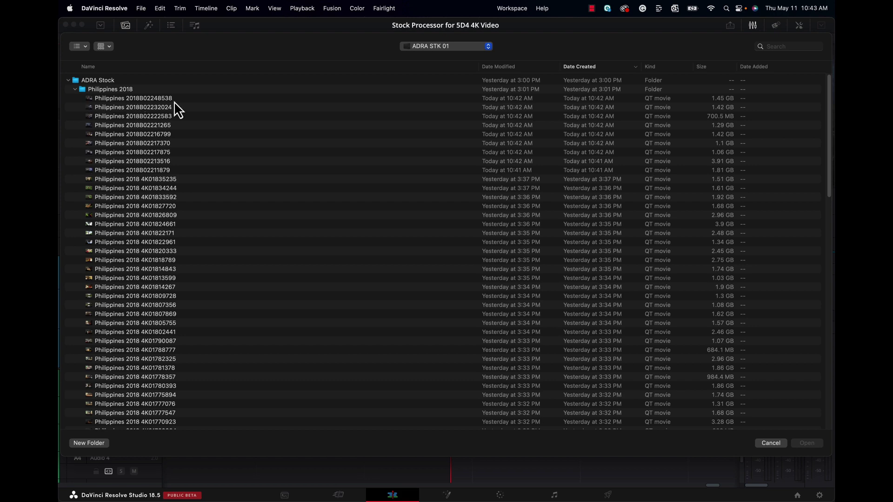
left_click(118, 100)
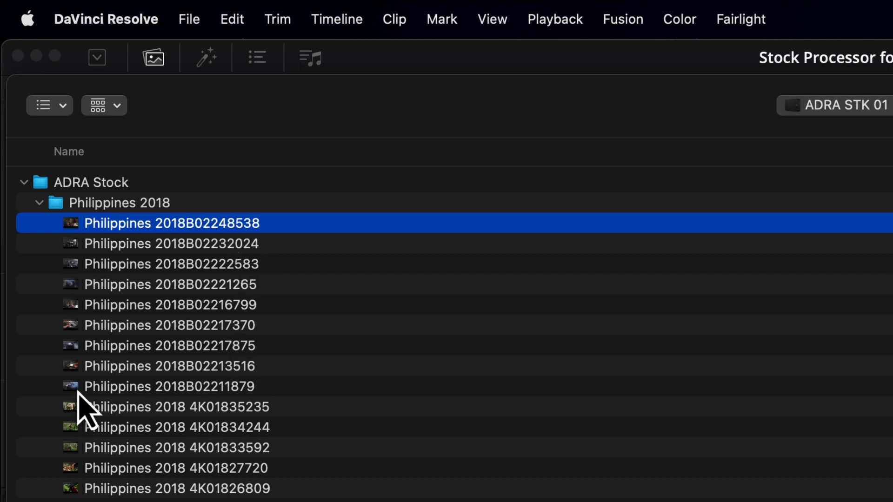
left_click(77, 392, "shift")
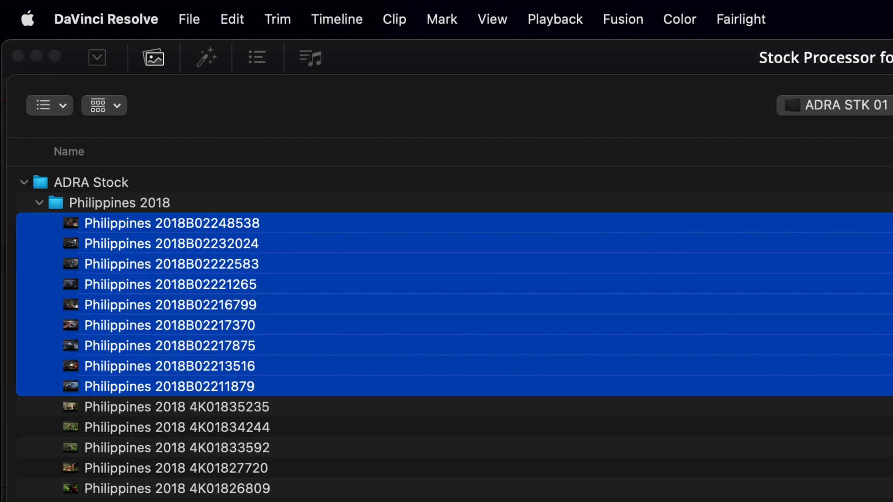
key("Return")
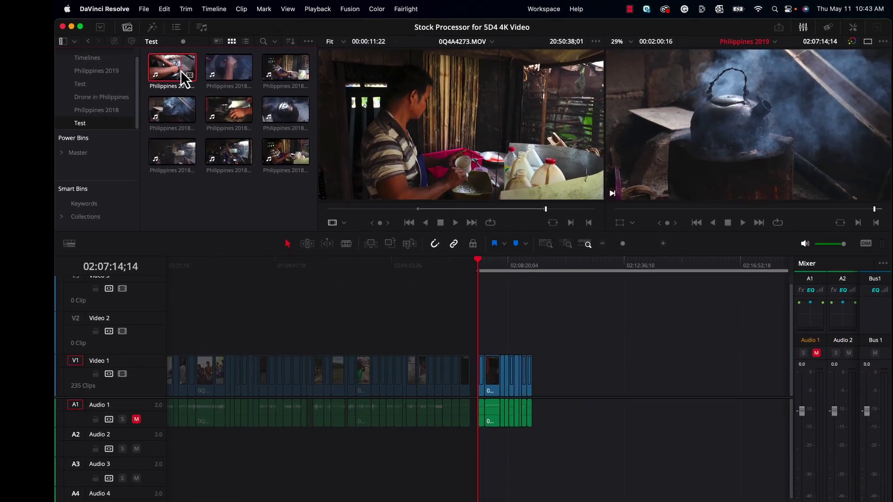
Step: Append the nine imported clips to the end of V1 and play them back
left_click(285, 140, "shift")
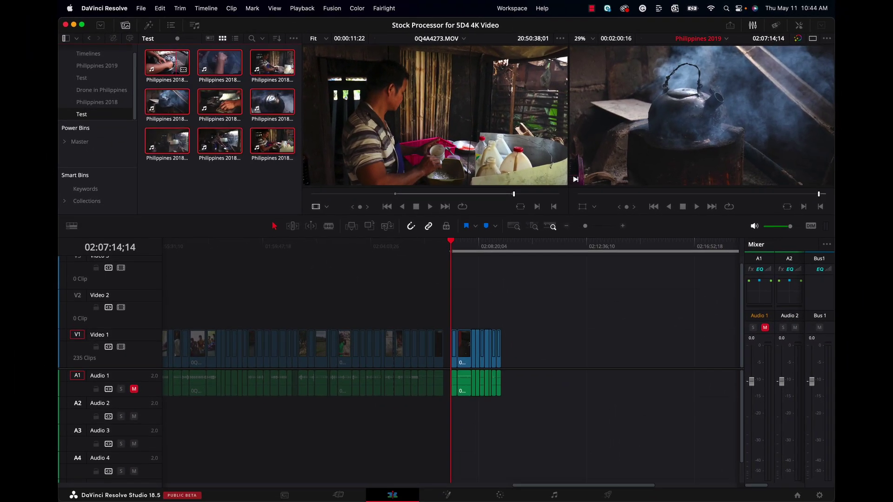
left_click_drag(292, 153, 554, 393)
left_click(530, 254)
left_click_drag(531, 255, 543, 253)
key("space")
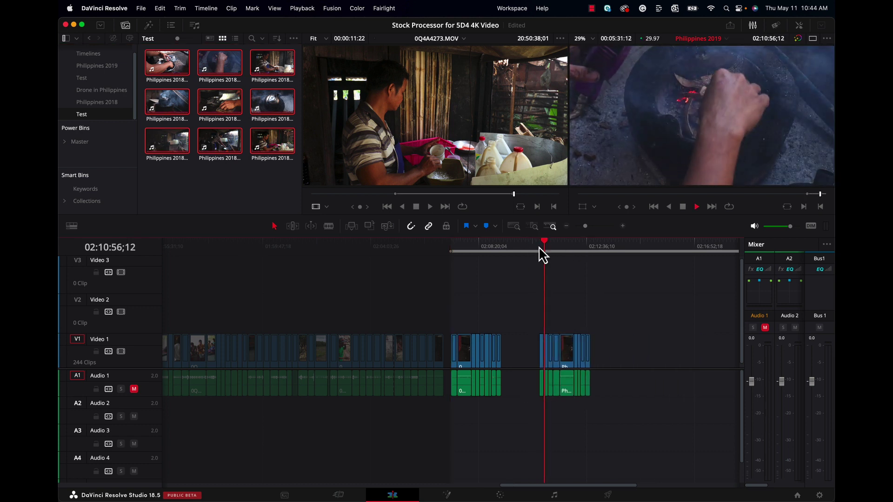